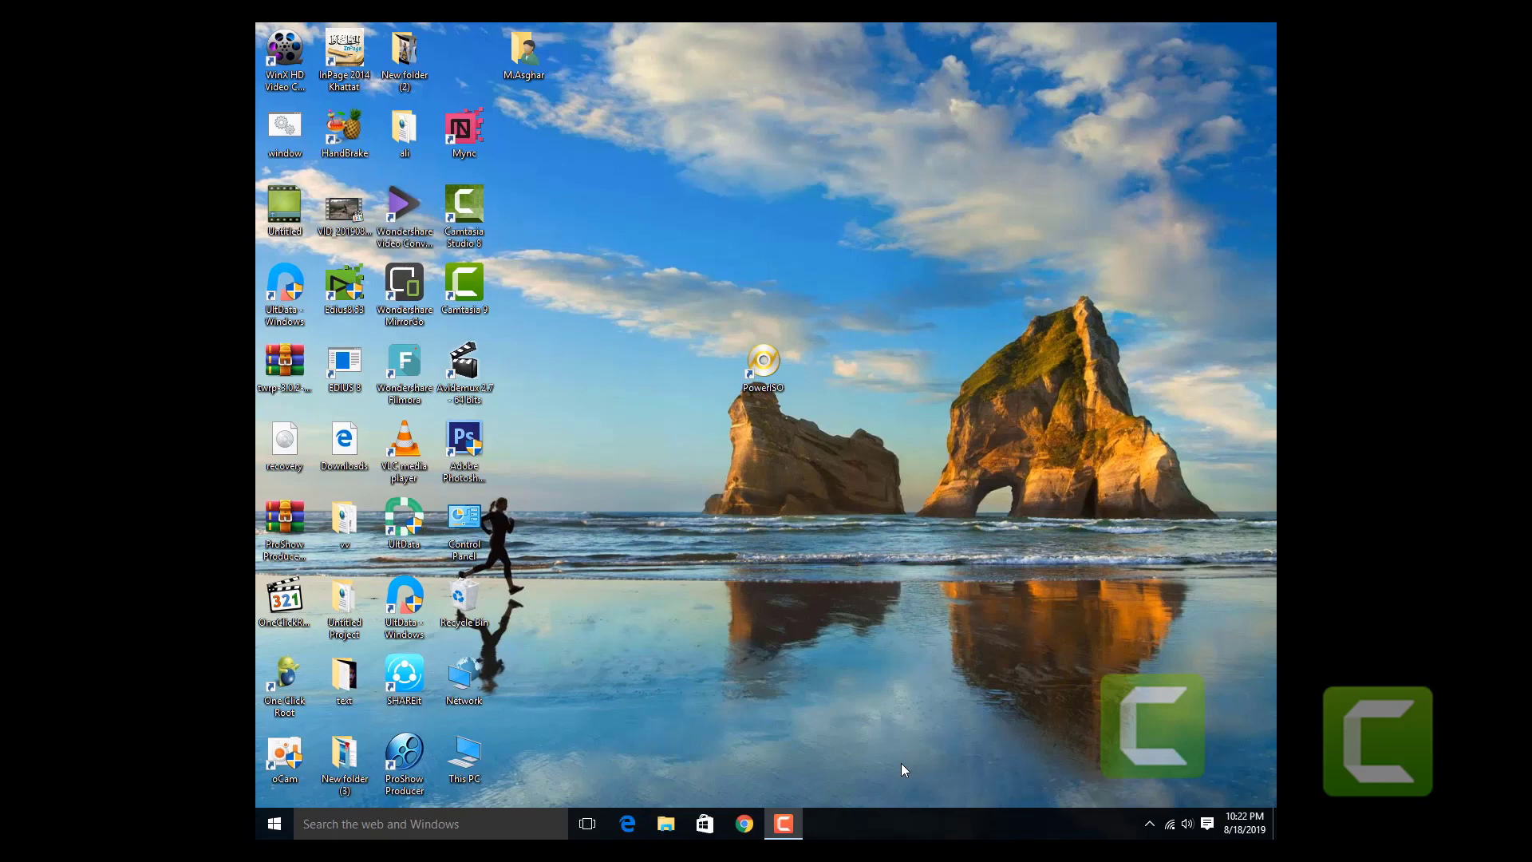
{"action": "right_click", "coordinate": [752, 549]}
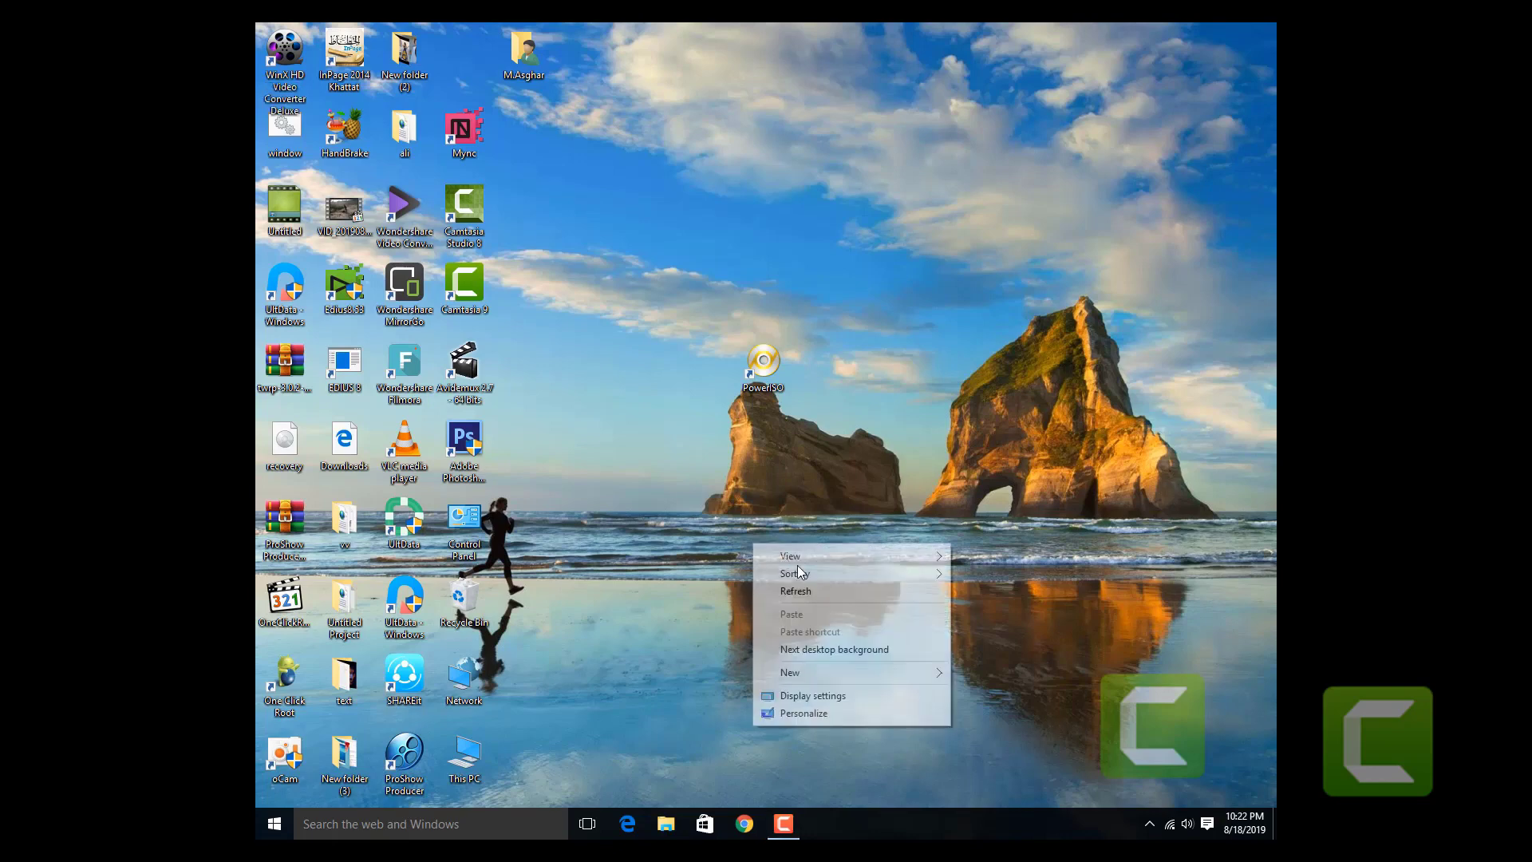
{"action": "left_click", "coordinate": [805, 592]}
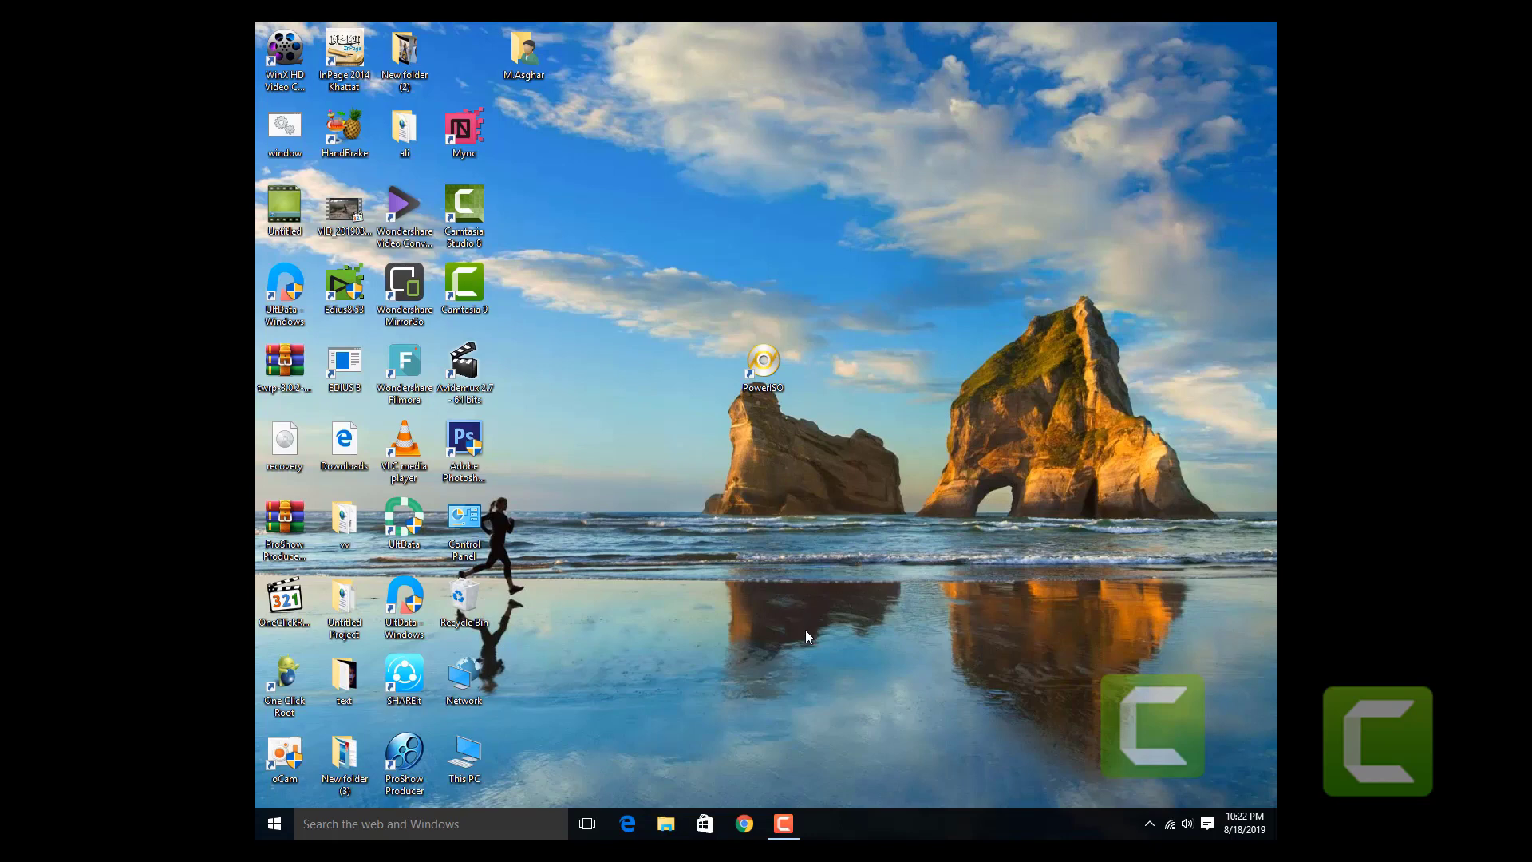
{"action": "right_click", "coordinate": [990, 450]}
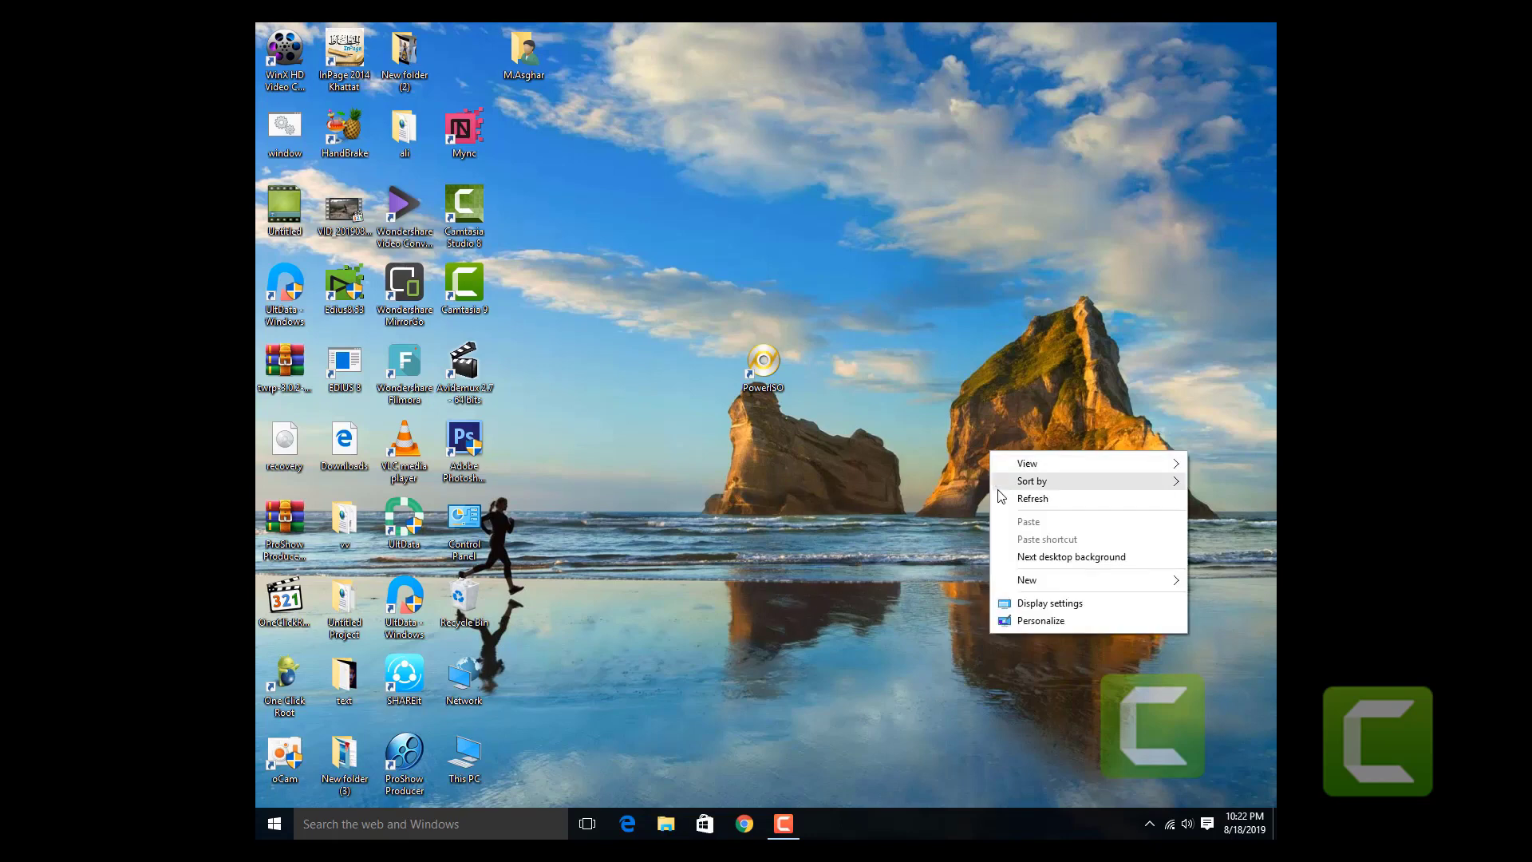
{"action": "left_click", "coordinate": [999, 499]}
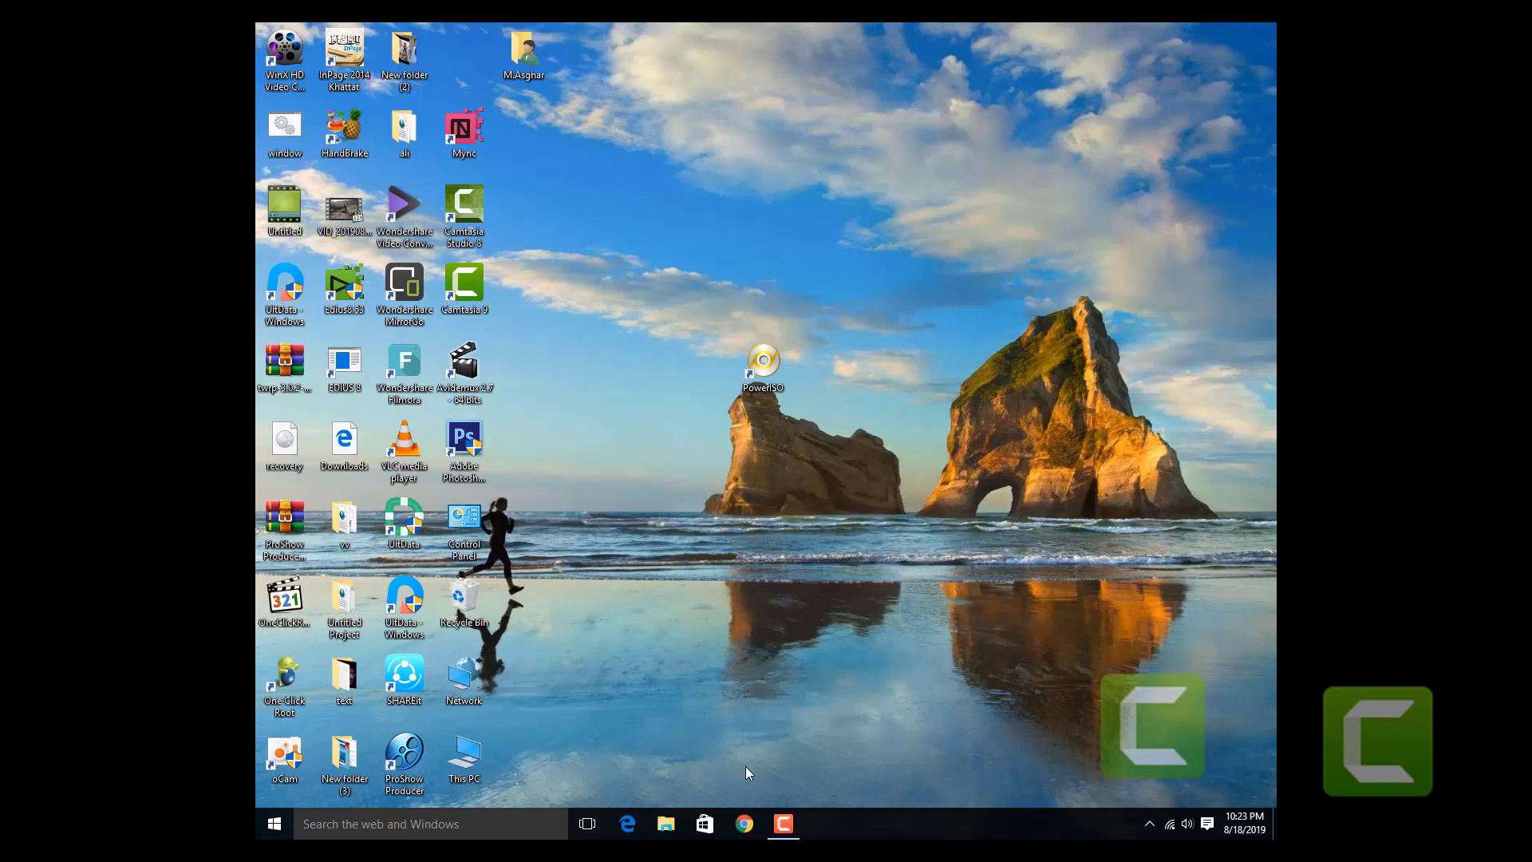
Search for "power iso" in Chrome, view the 32-bit and 64-bit downloads on the official PowerISO page, and close the browser
{"action": "left_click", "coordinate": [745, 819]}
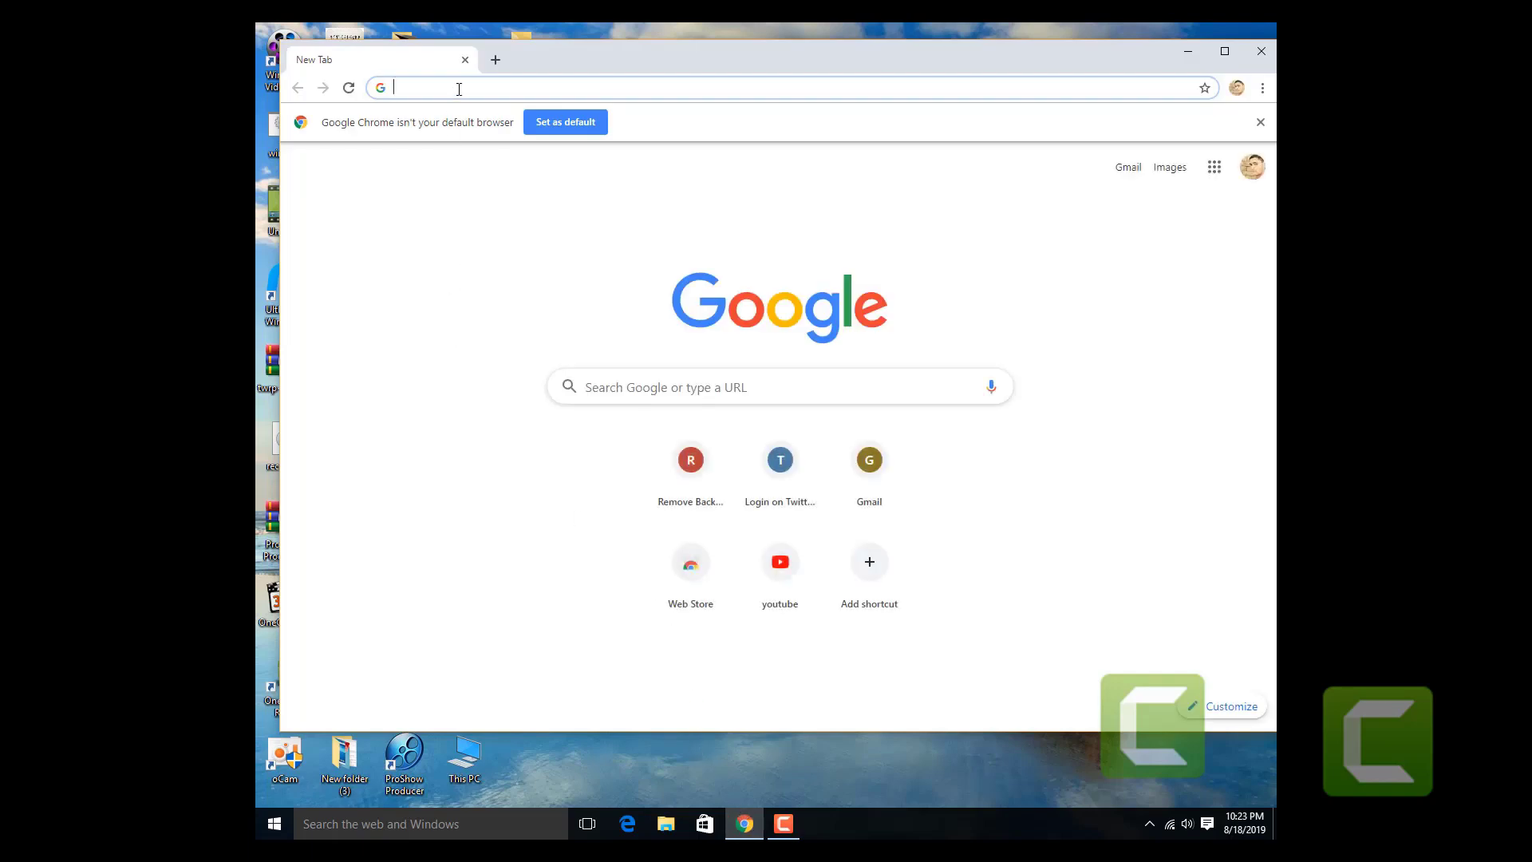
{"action": "type", "text": "p"}
{"action": "left_click", "coordinate": [458, 158]}
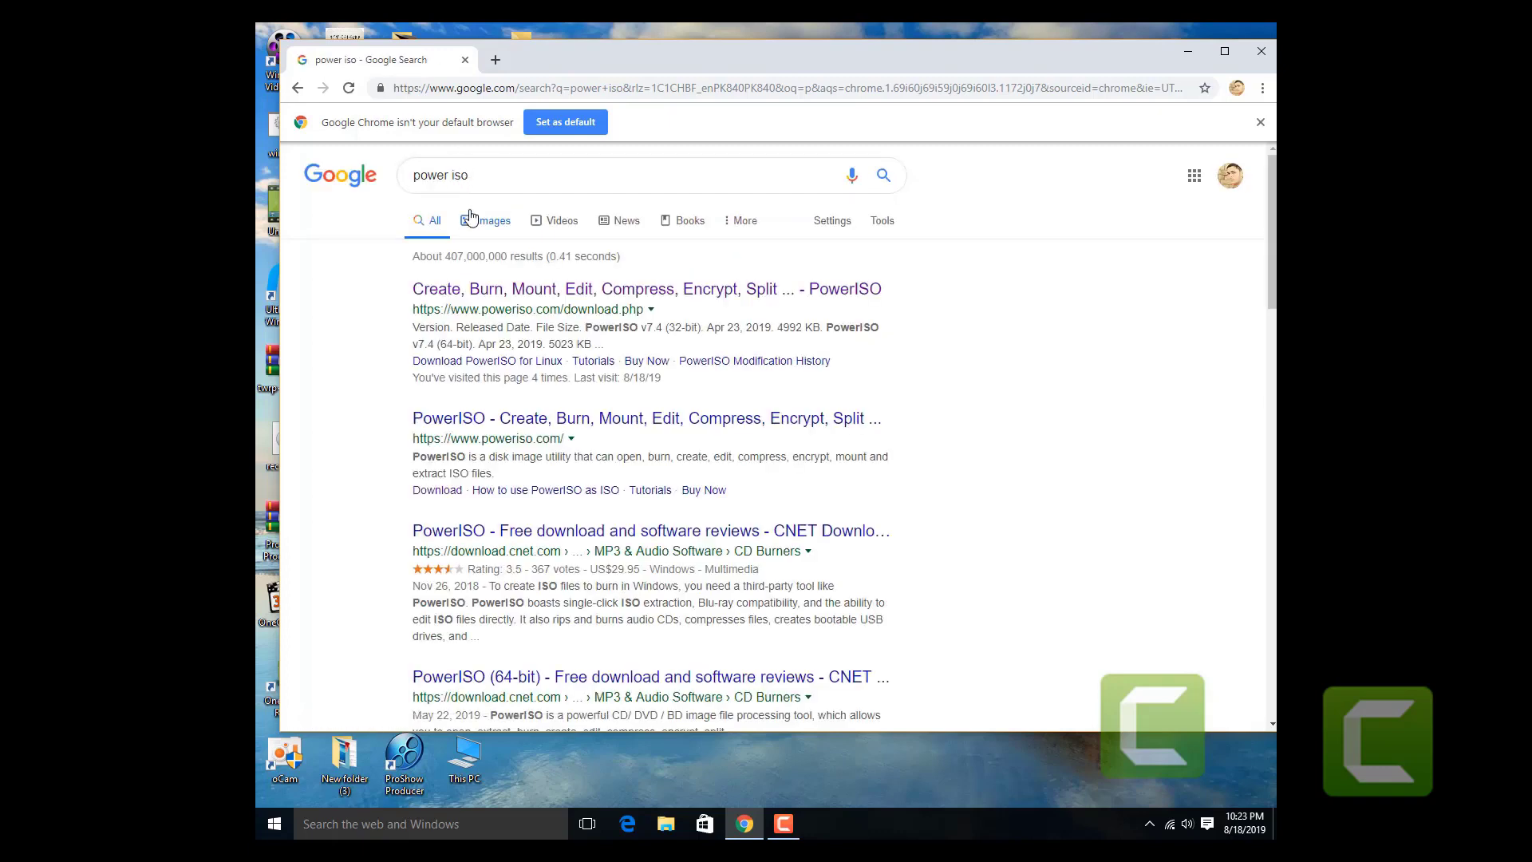
{"action": "left_click", "coordinate": [524, 293]}
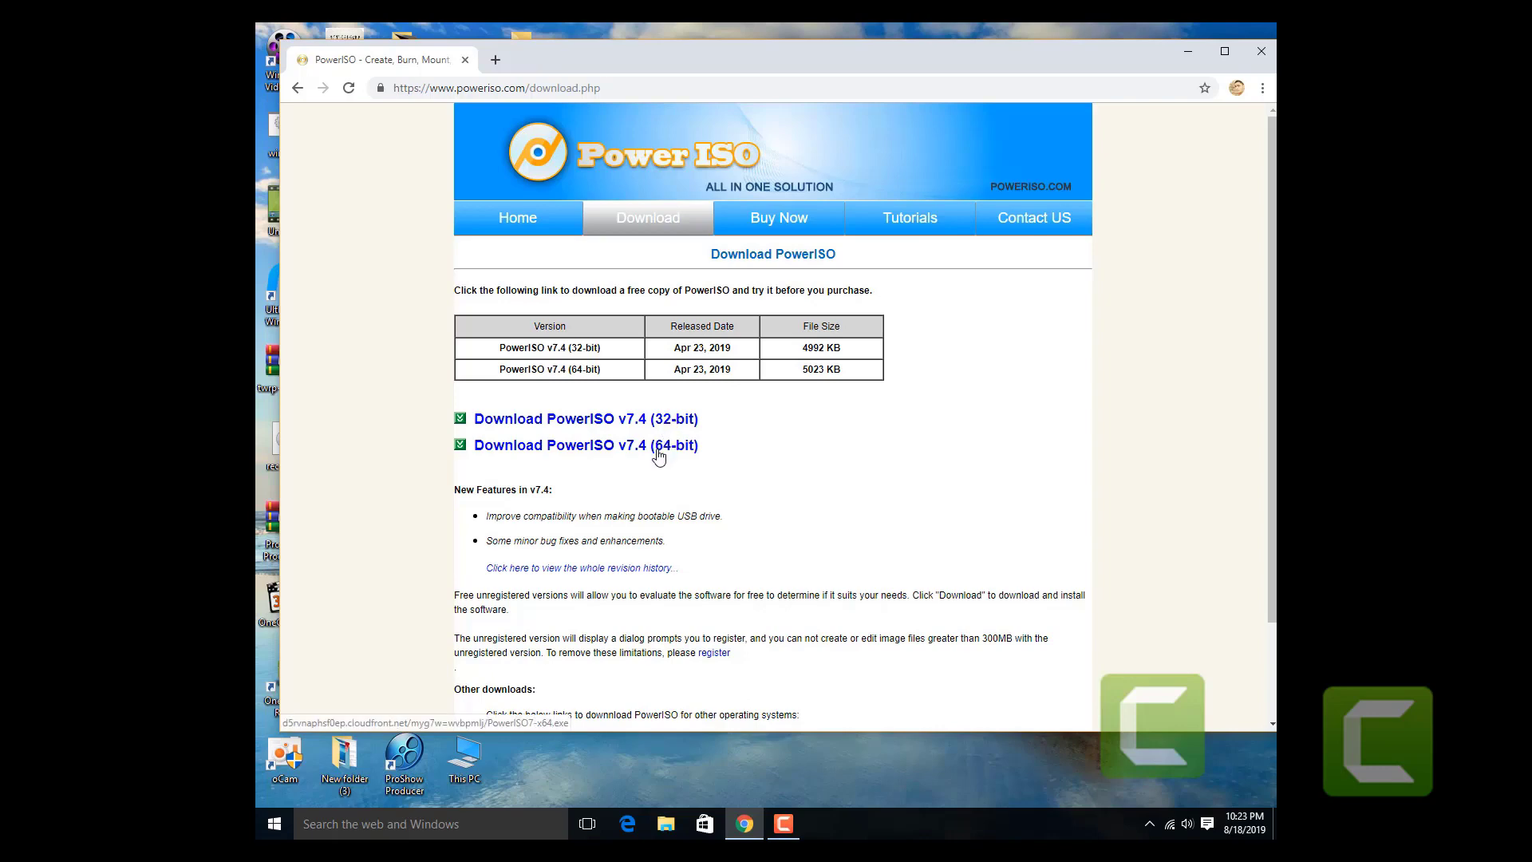
{"action": "left_click", "coordinate": [1261, 53]}
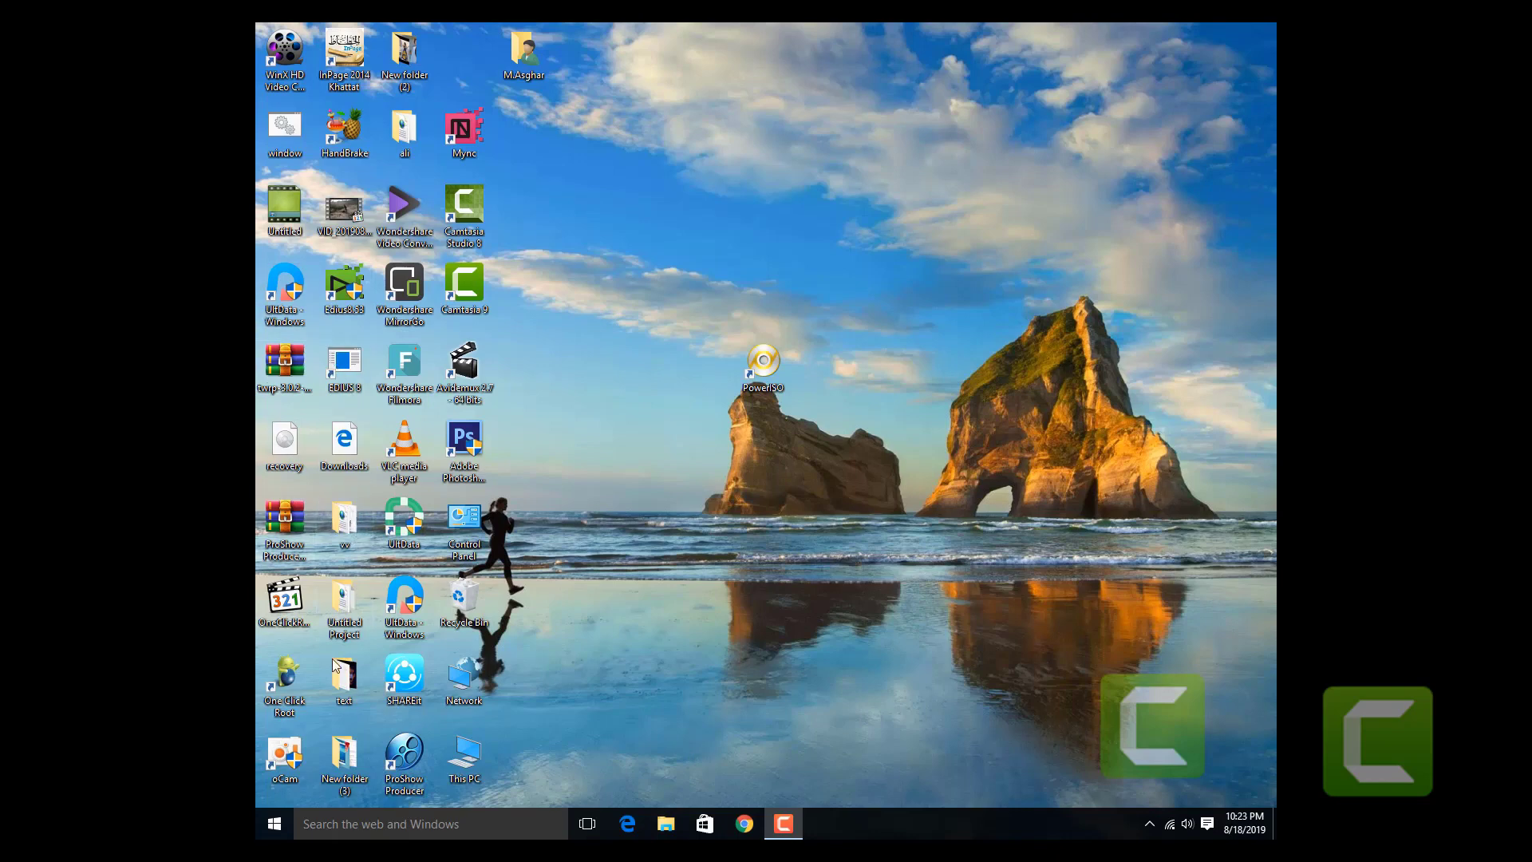
Look through the Windows ISO files folder on the F: drive for the available disc images, and close it
{"action": "double_click", "coordinate": [466, 756]}
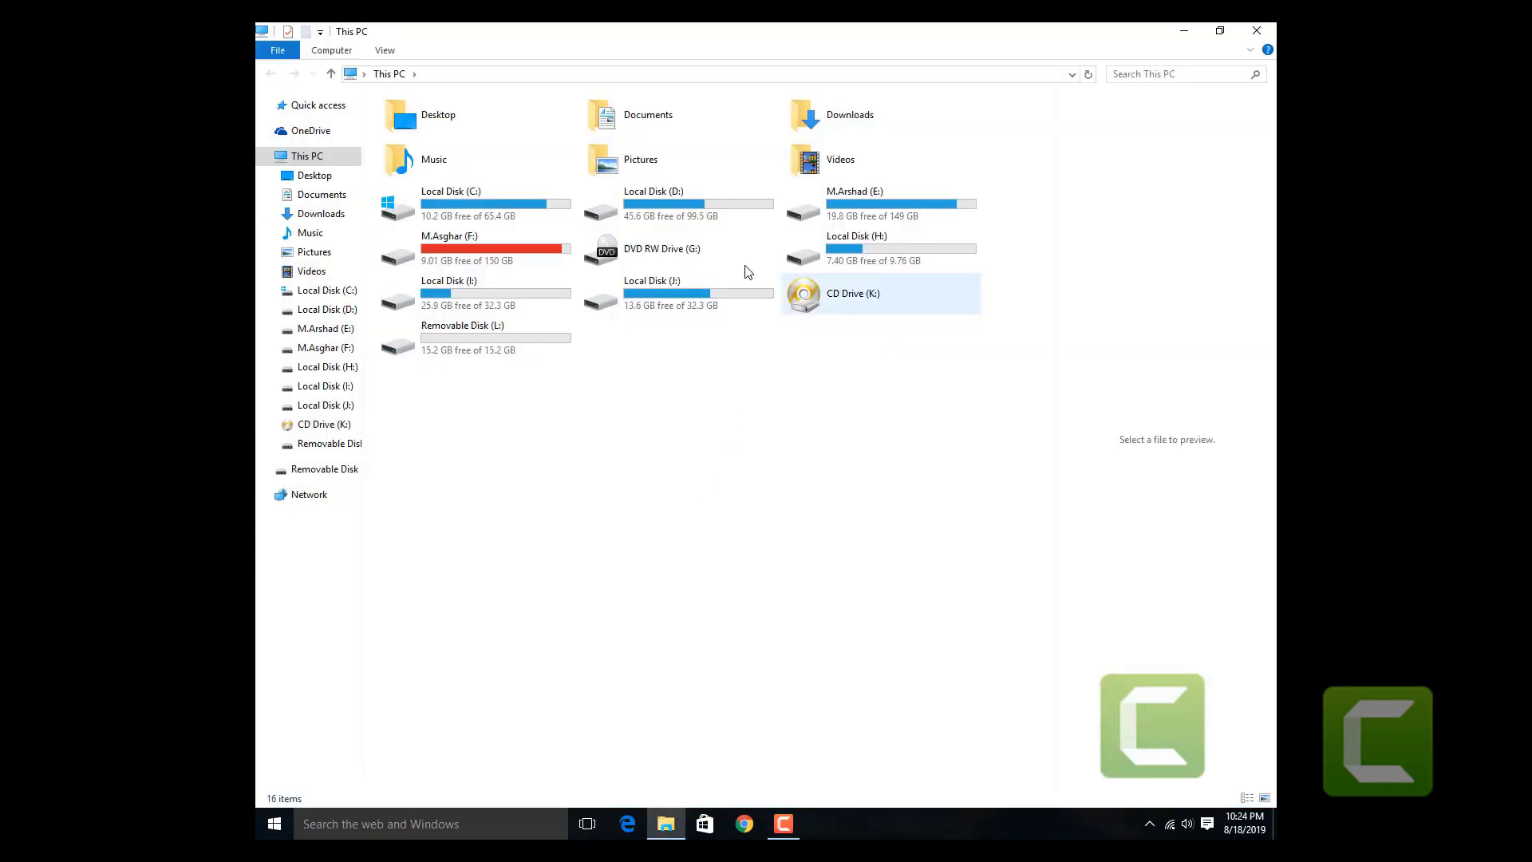
{"action": "double_click", "coordinate": [484, 256]}
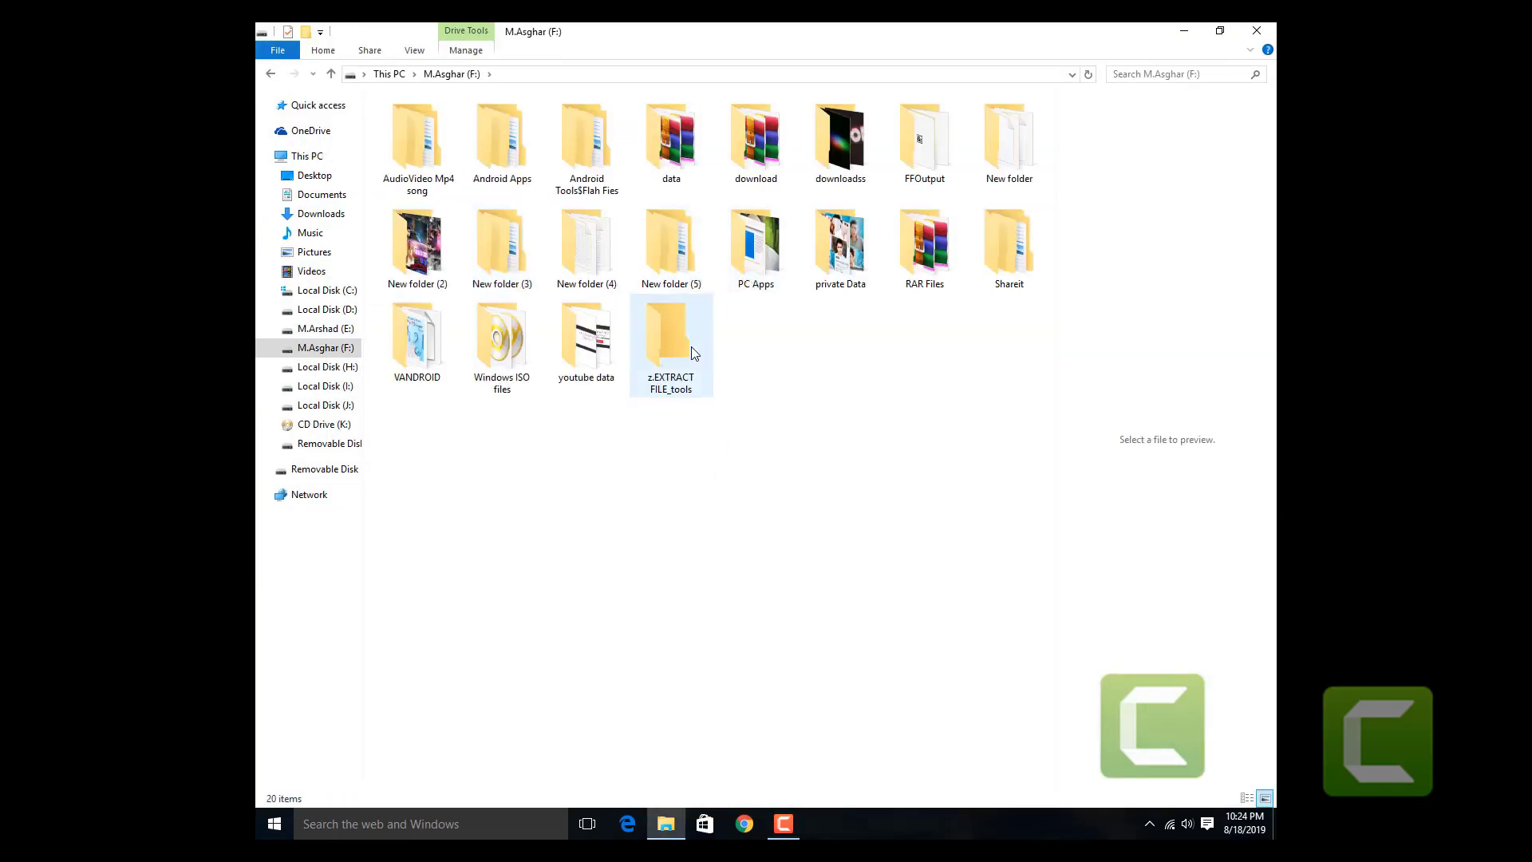
{"action": "double_click", "coordinate": [502, 339]}
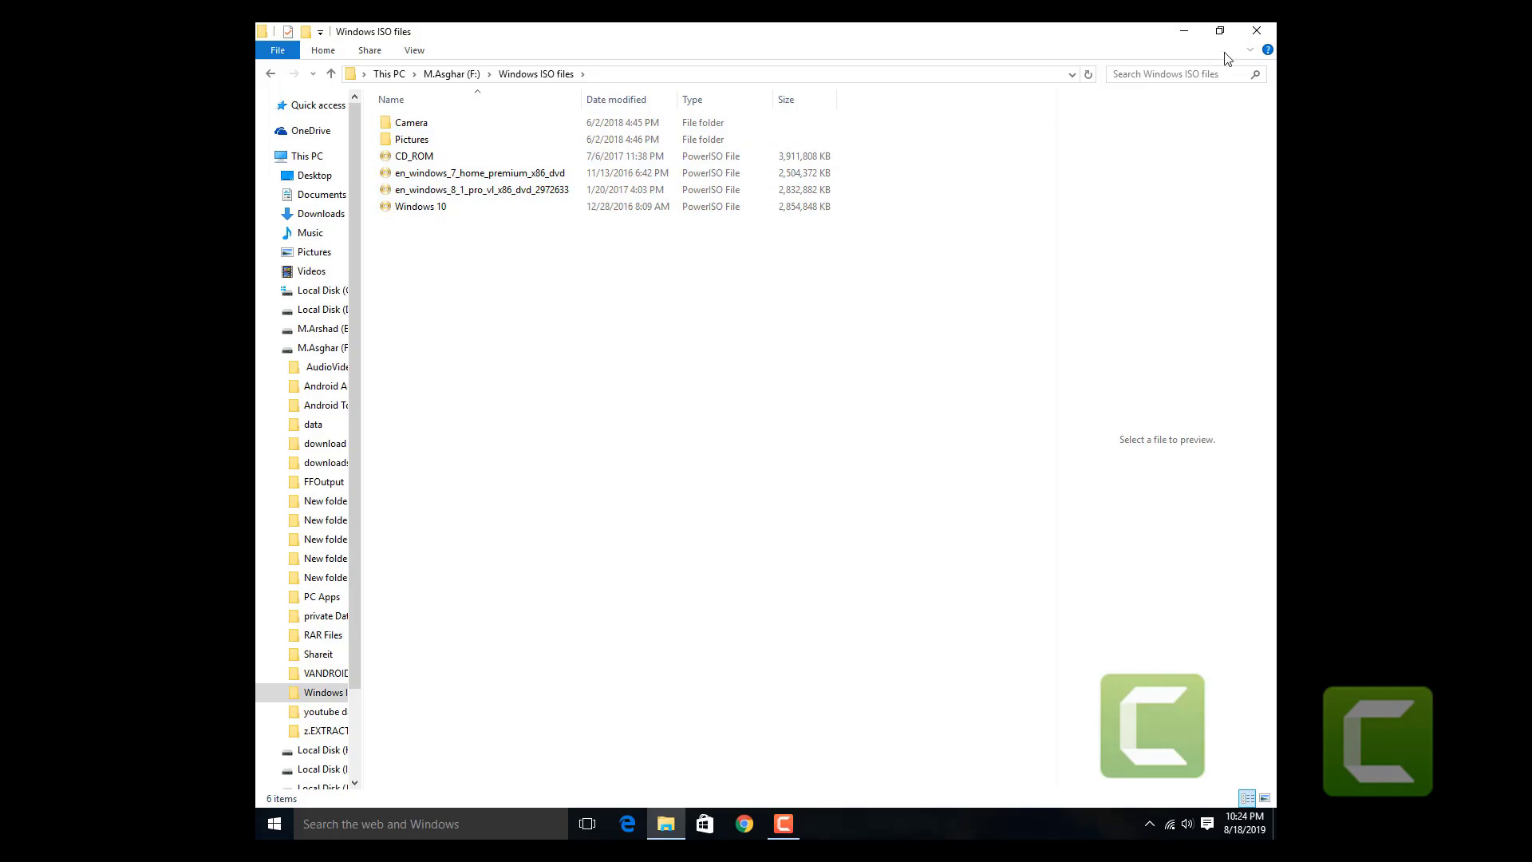
{"action": "left_click", "coordinate": [1257, 30]}
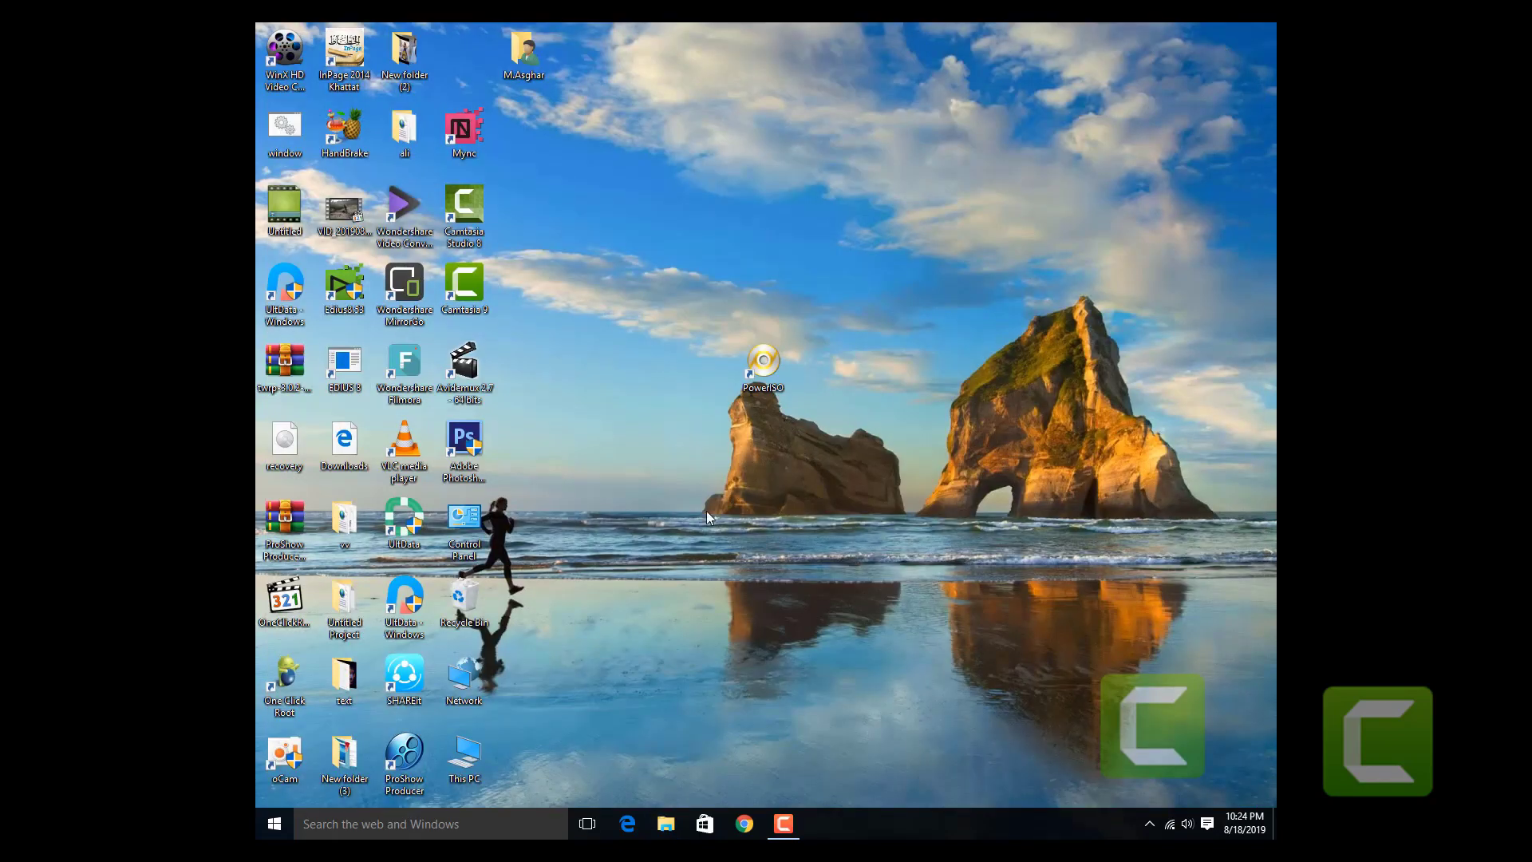
Launch PowerISO unregistered and open its Create bootable USB drive tool with administrator rights
{"action": "double_click", "coordinate": [746, 380]}
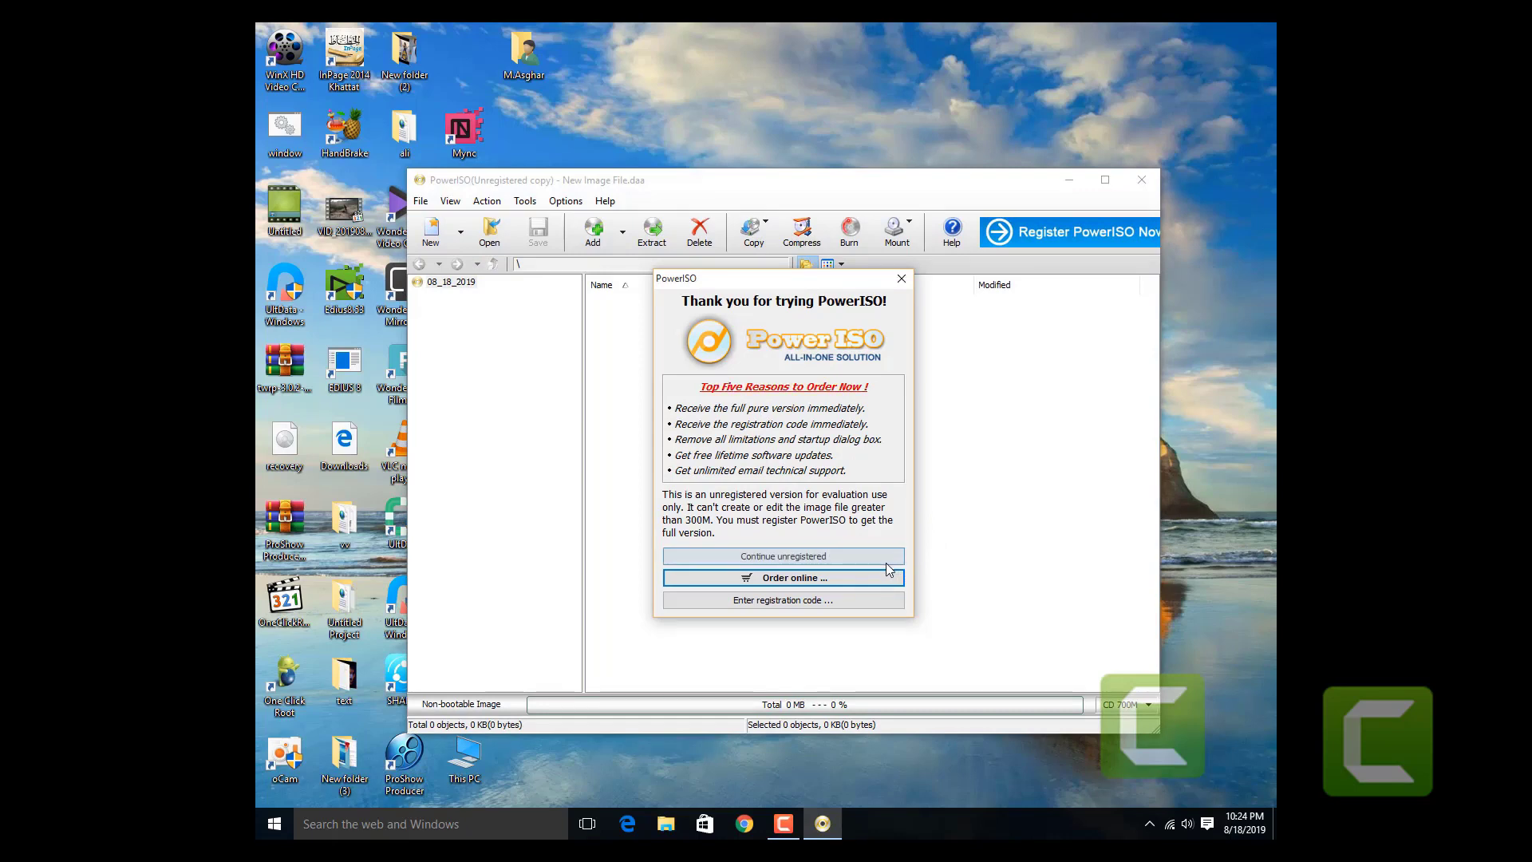
{"action": "left_click", "coordinate": [845, 553]}
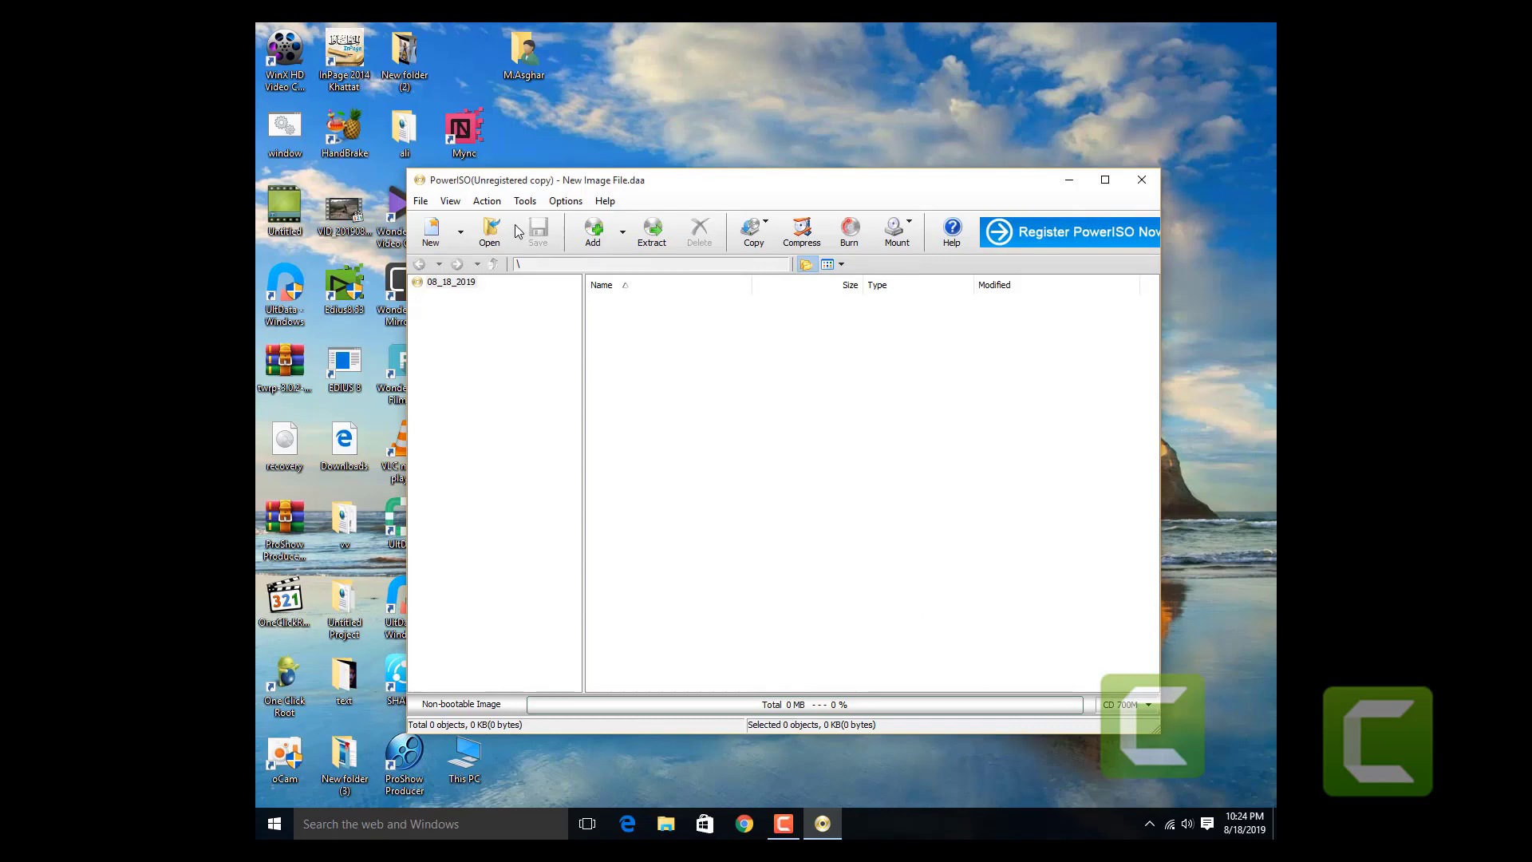
{"action": "left_click", "coordinate": [525, 202]}
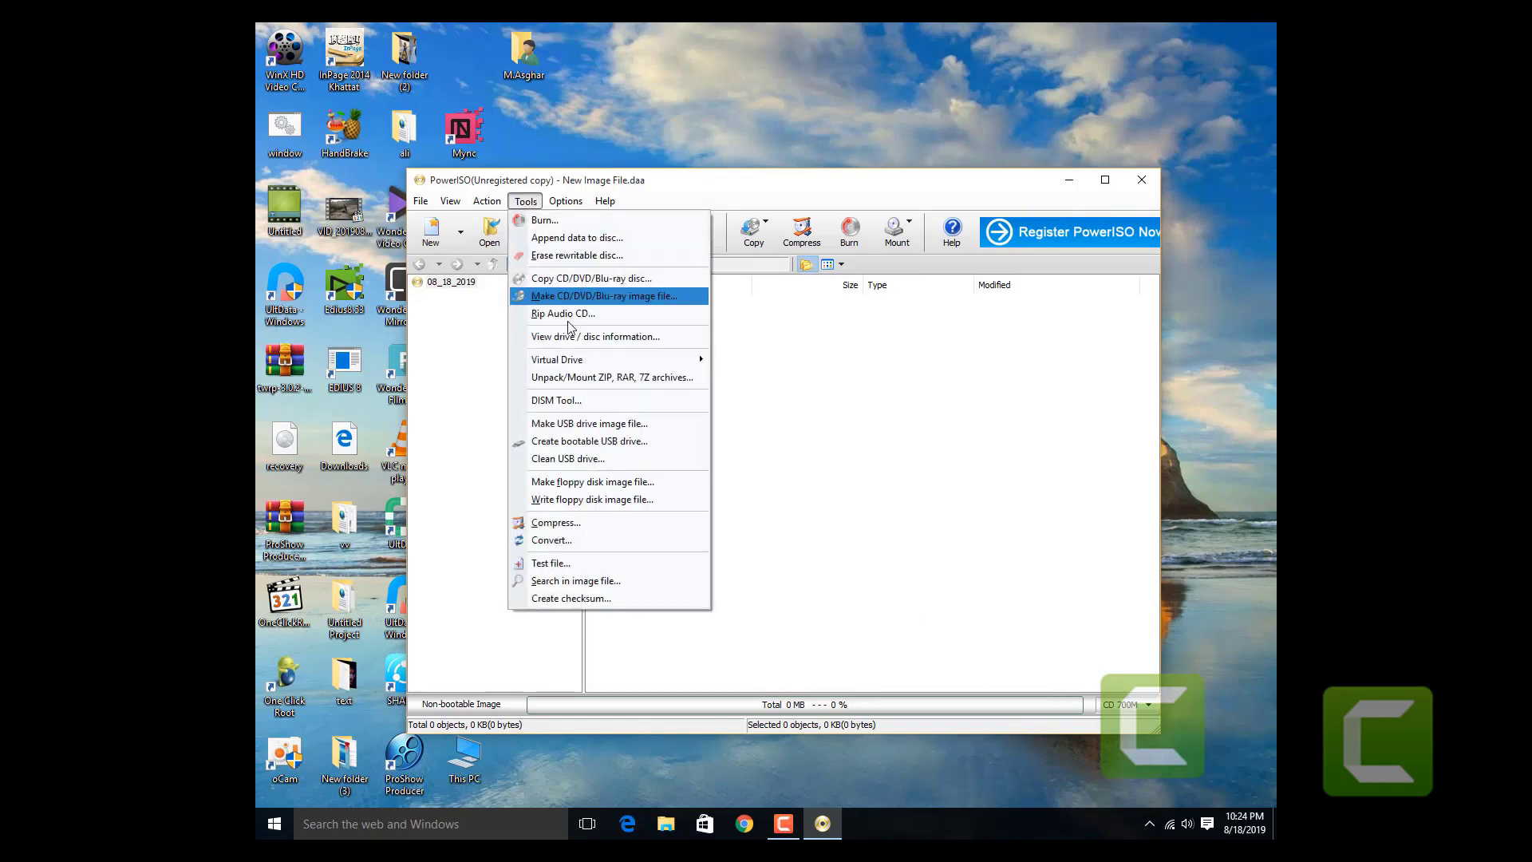
{"action": "left_click", "coordinate": [604, 449]}
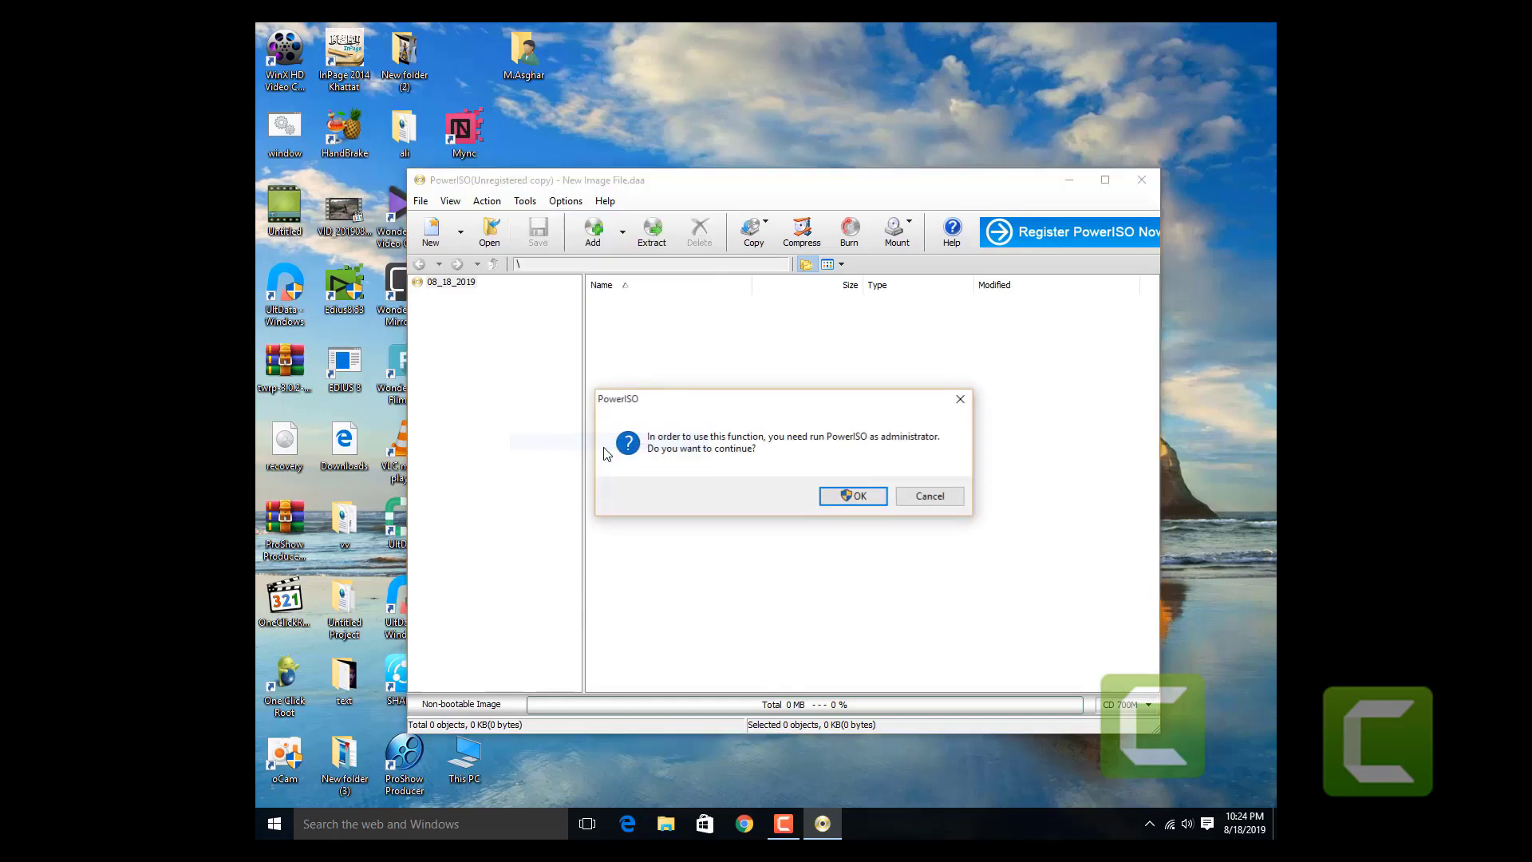
{"action": "left_click", "coordinate": [852, 495]}
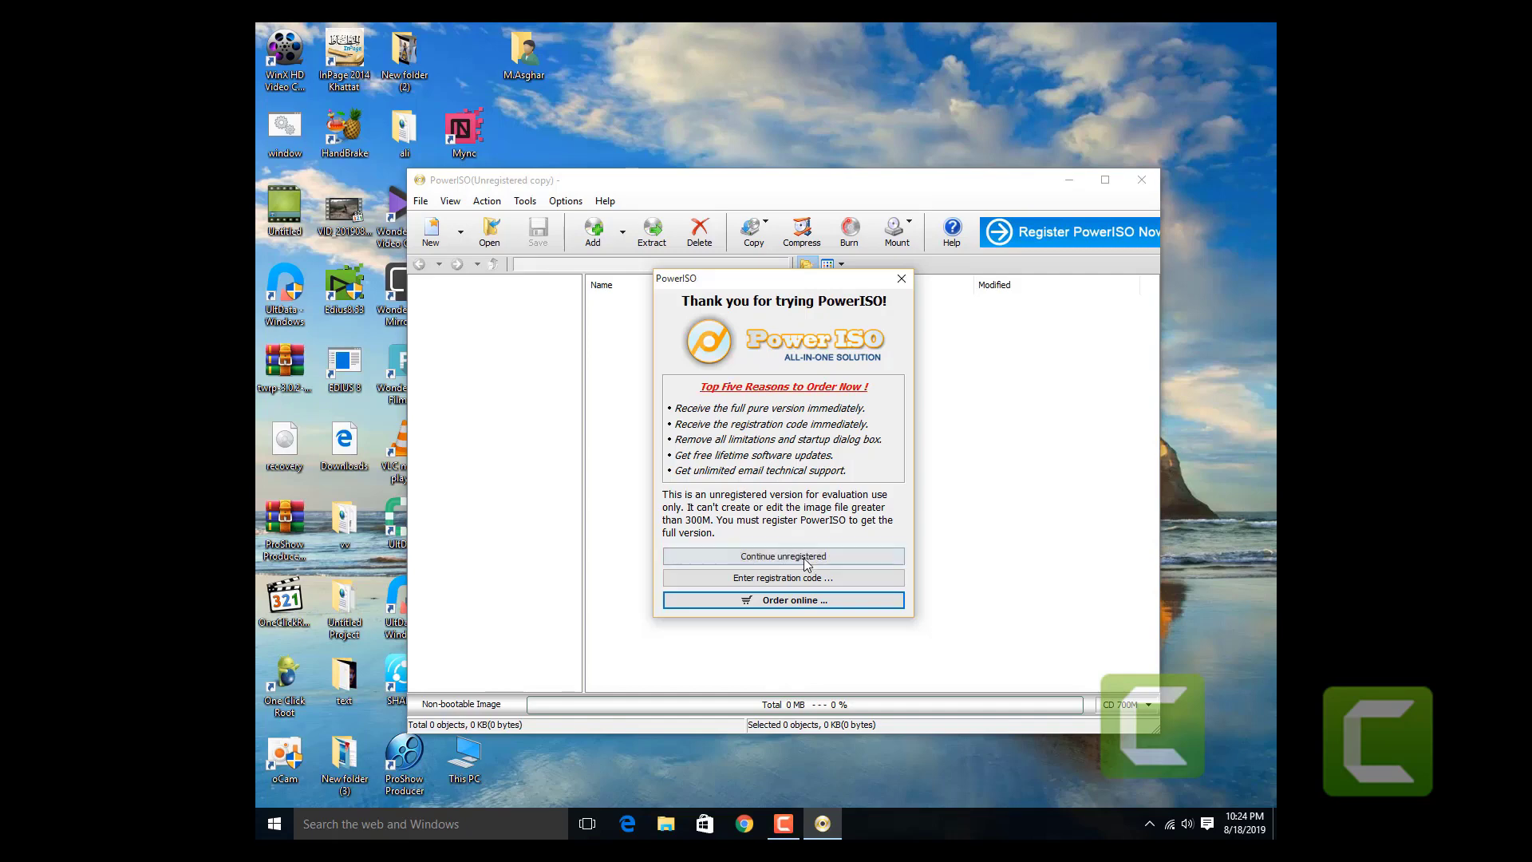
{"action": "left_click", "coordinate": [764, 556]}
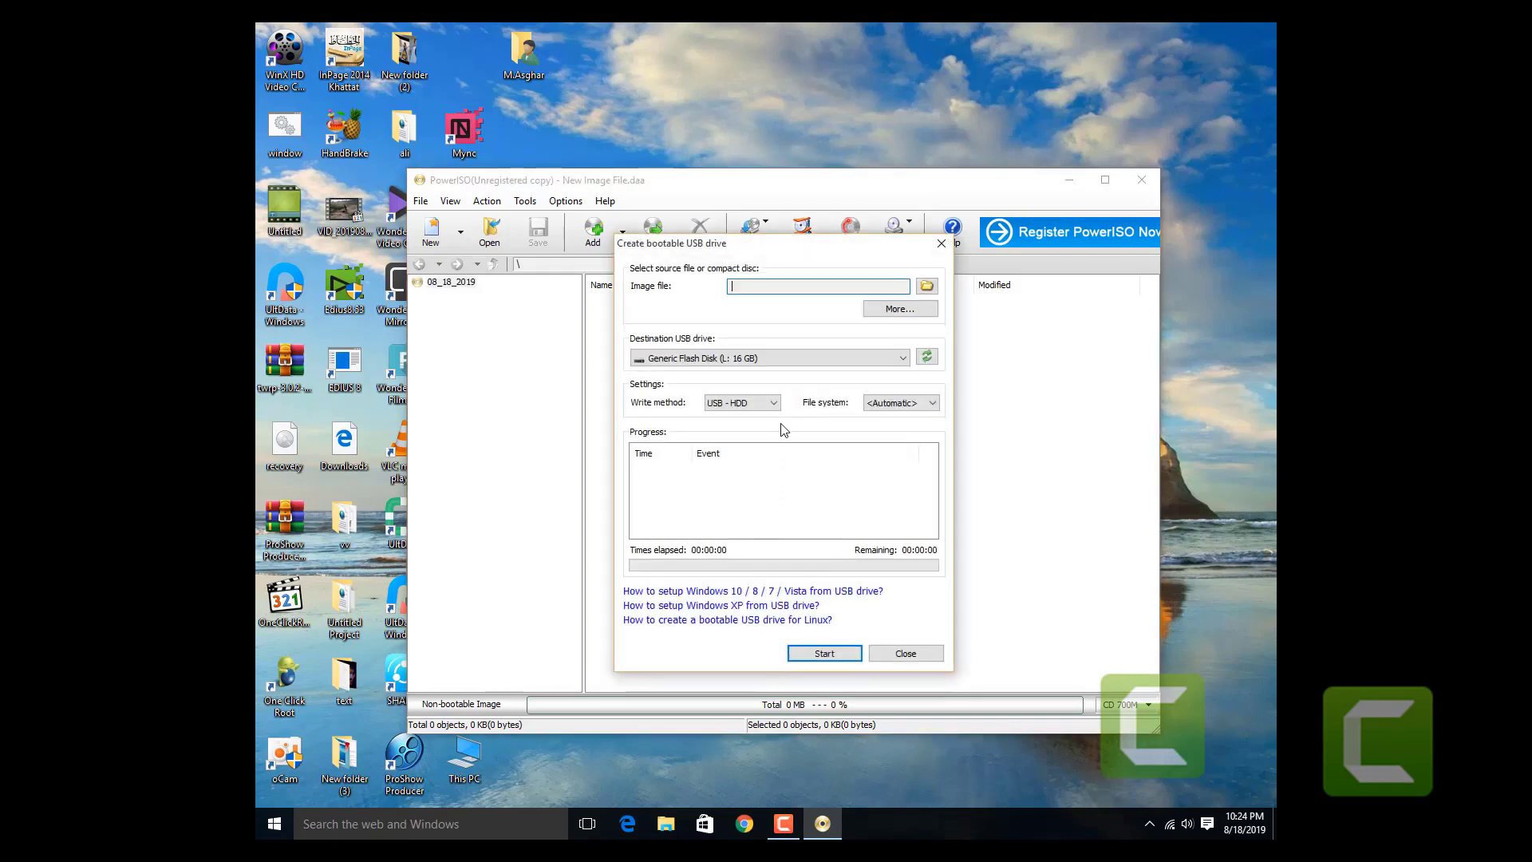
Load en_windows_7_home_premium_x86_dvd from the Windows ISO files folder as the source image for the bootable USB drive
{"action": "left_click", "coordinate": [846, 360]}
{"action": "left_click", "coordinate": [846, 360]}
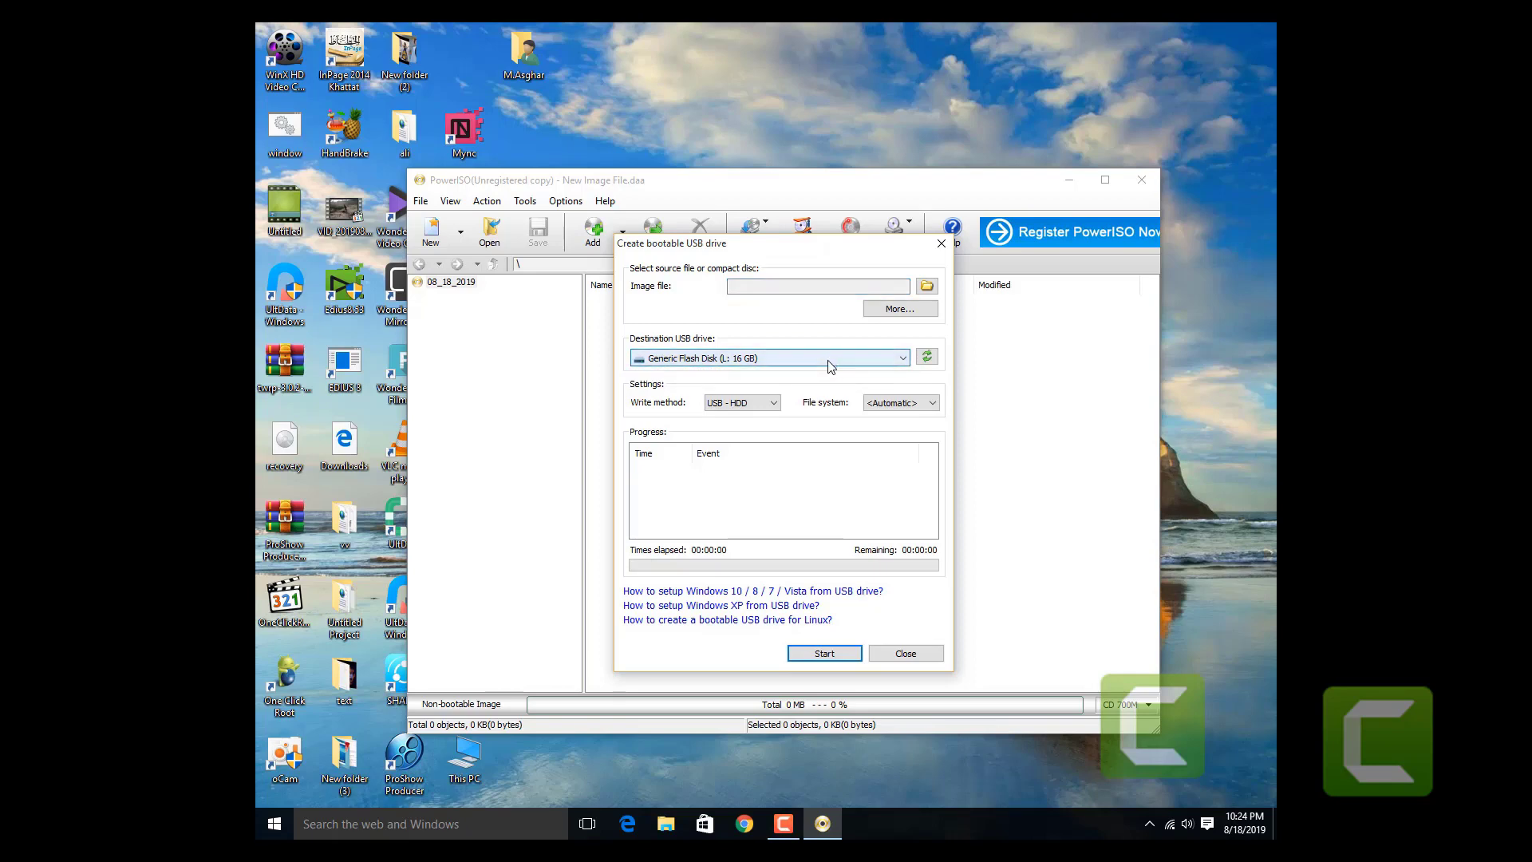
{"action": "left_click", "coordinate": [926, 292]}
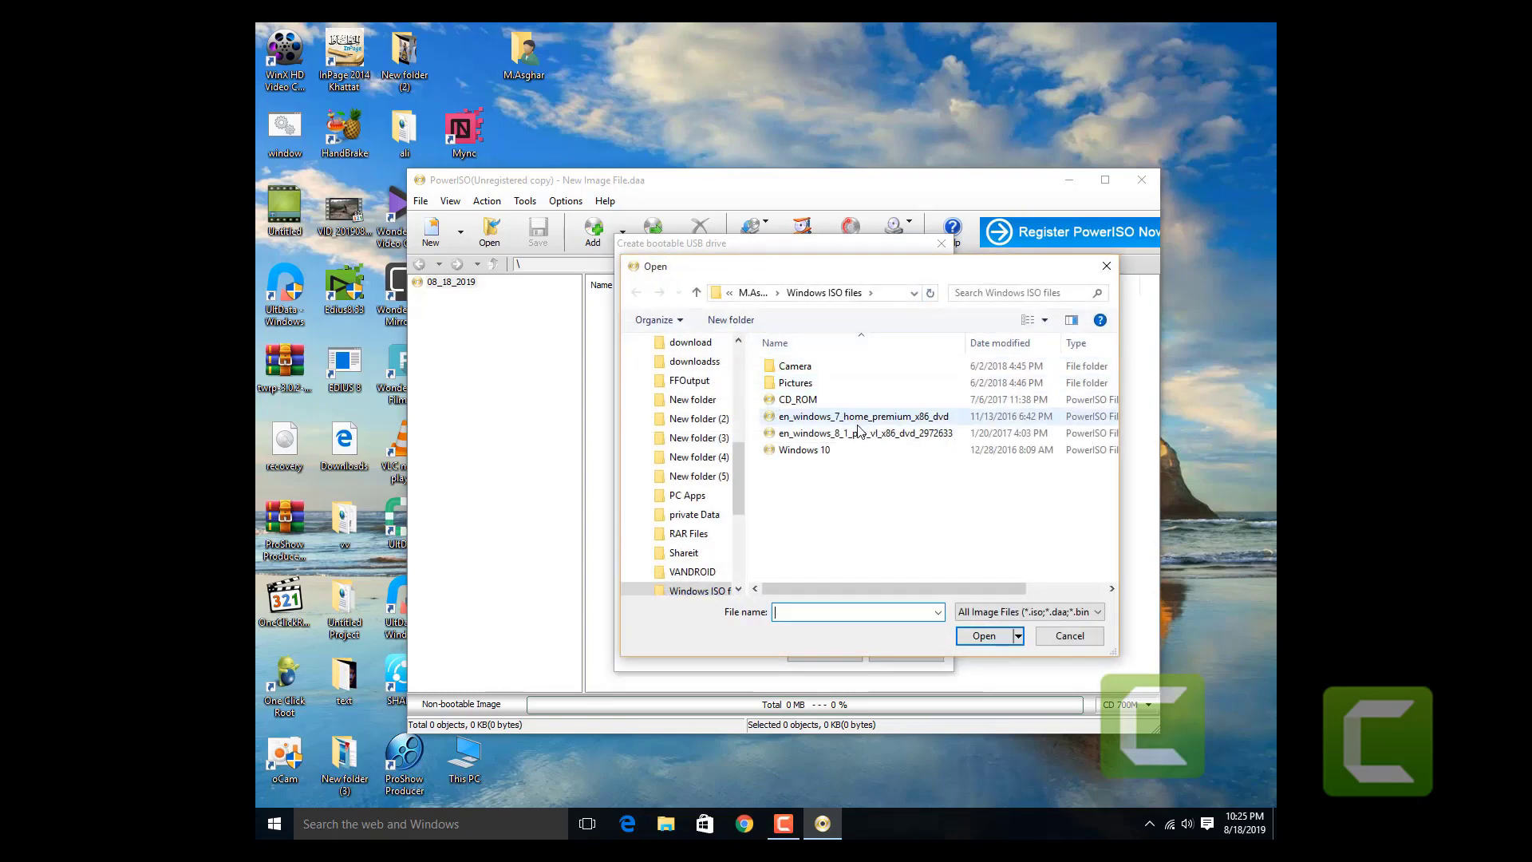
{"action": "left_click", "coordinate": [862, 416]}
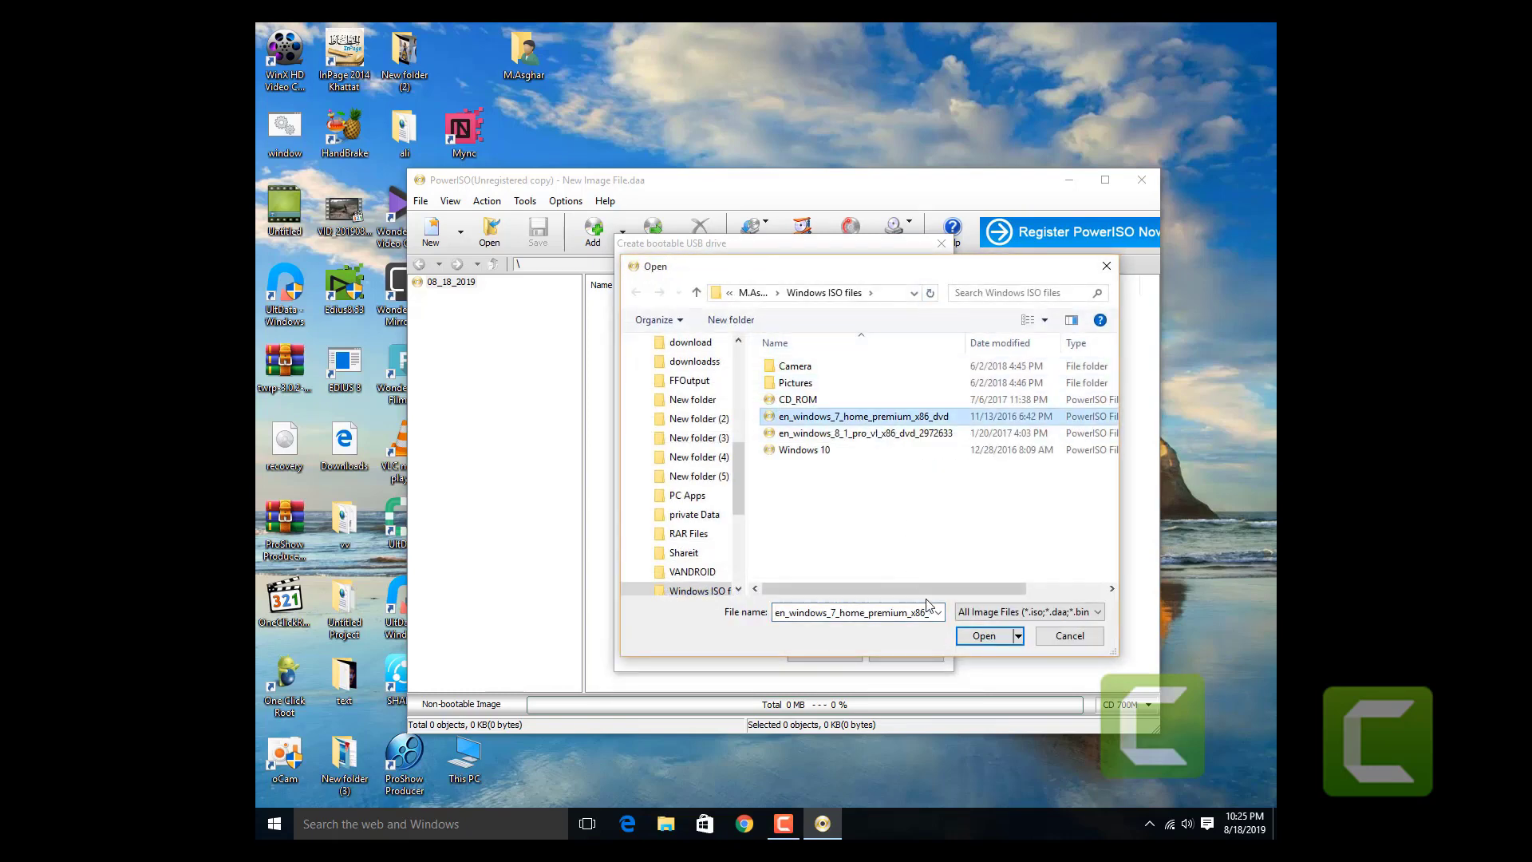
{"action": "left_click", "coordinate": [984, 635]}
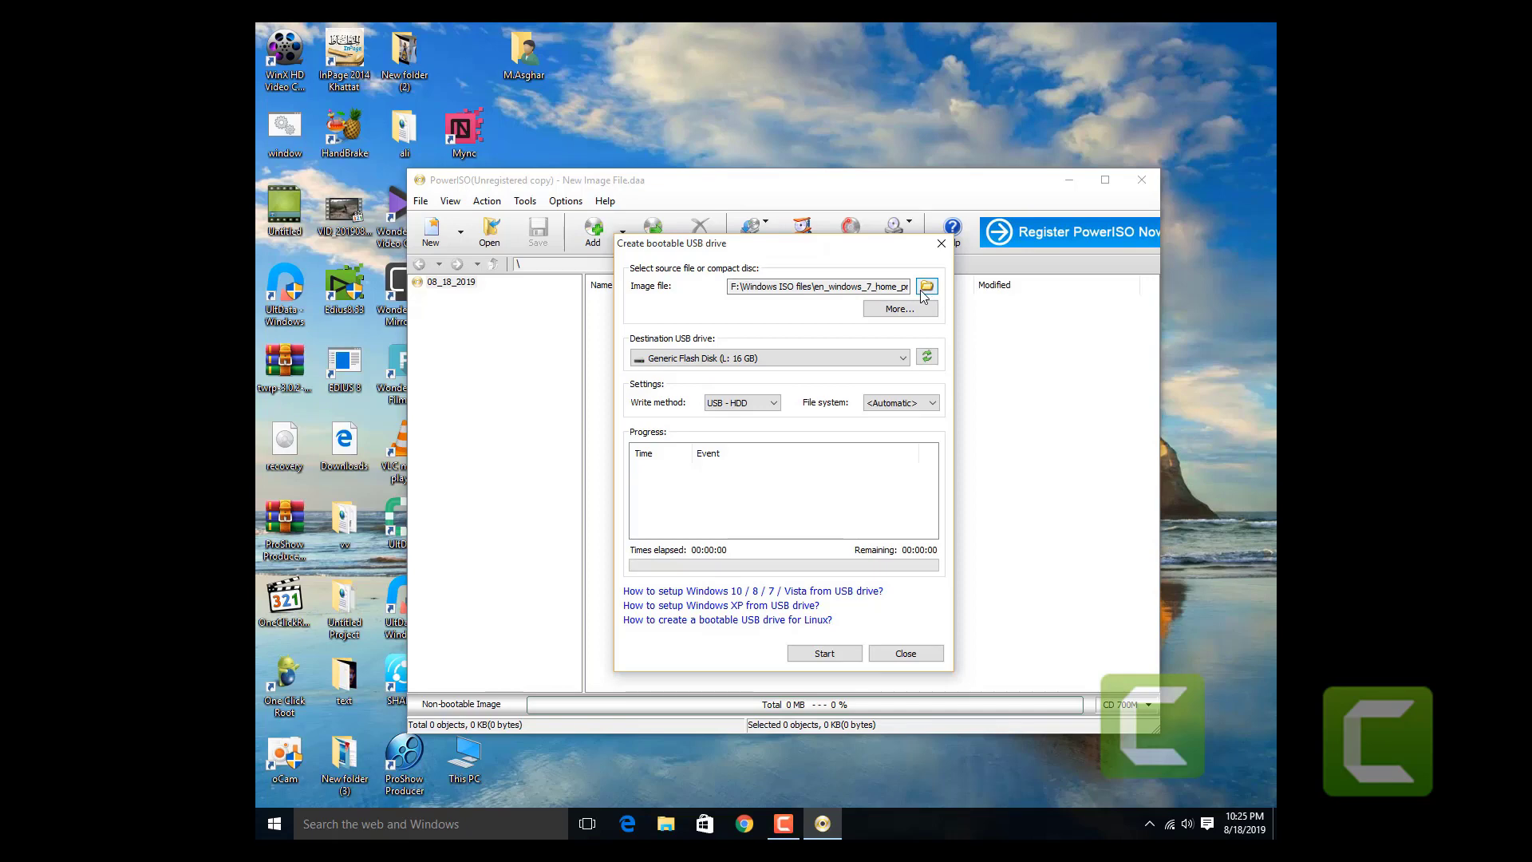
Write the image to the Generic Flash Disk (L: 16 GB), allowing its data to be overwritten, and close the program when finished
{"action": "left_click", "coordinate": [884, 359]}
{"action": "left_click", "coordinate": [884, 359]}
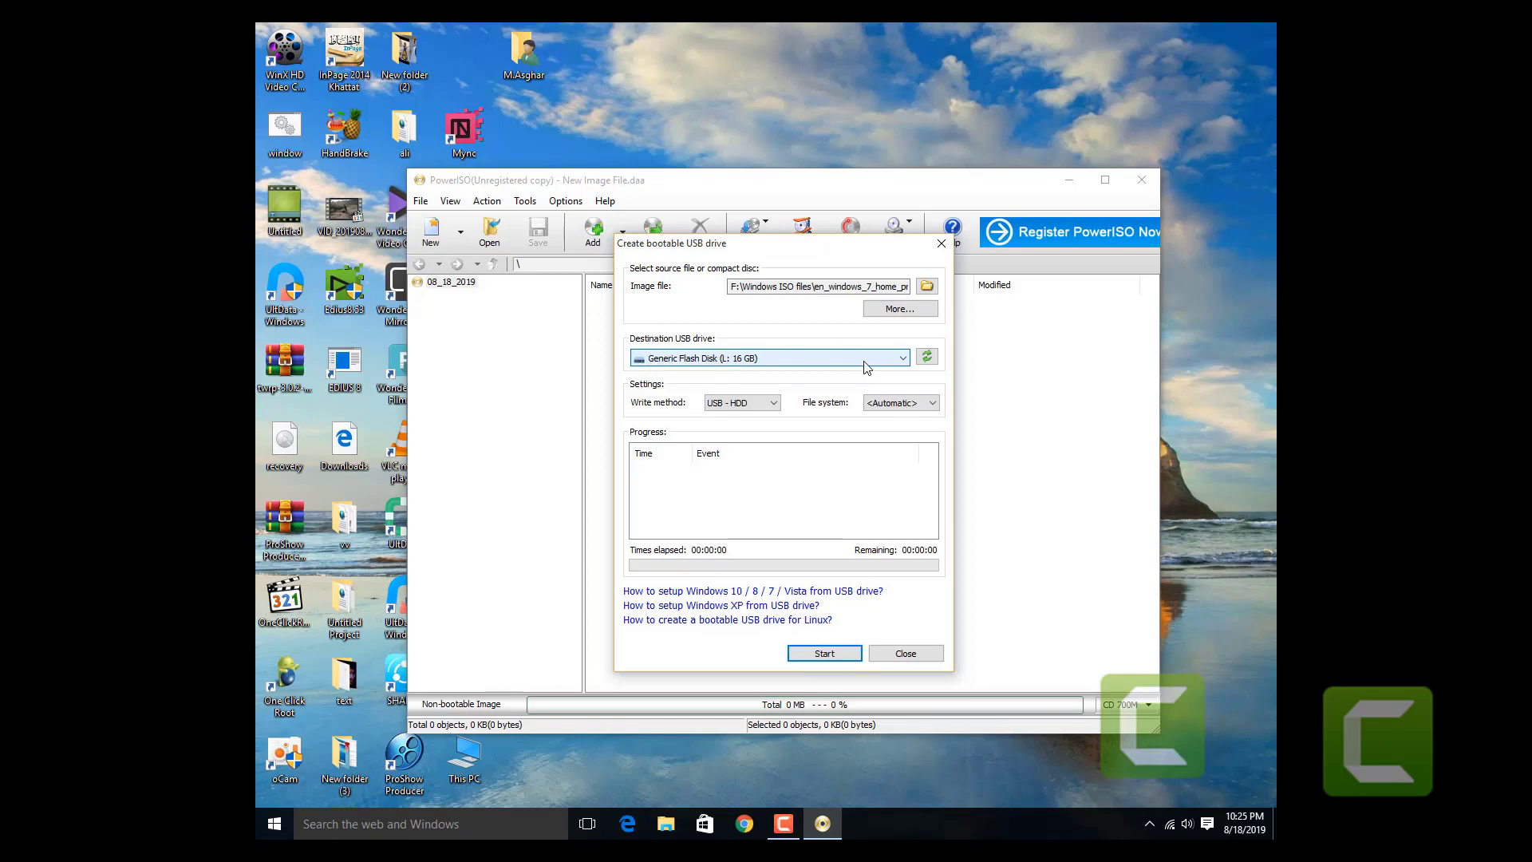
{"action": "left_click", "coordinate": [810, 659]}
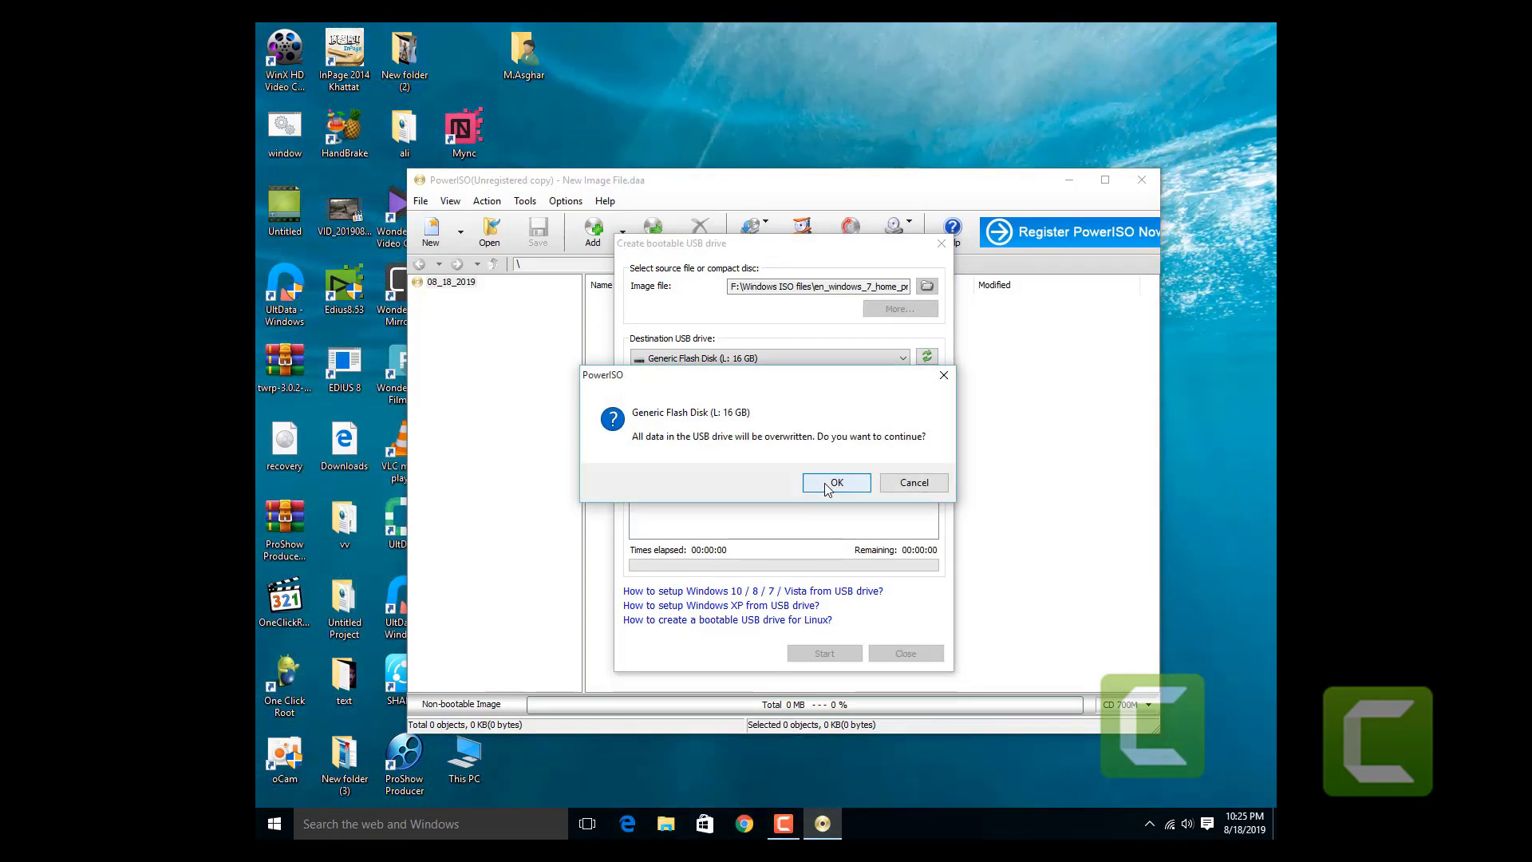
{"action": "left_click", "coordinate": [830, 482]}
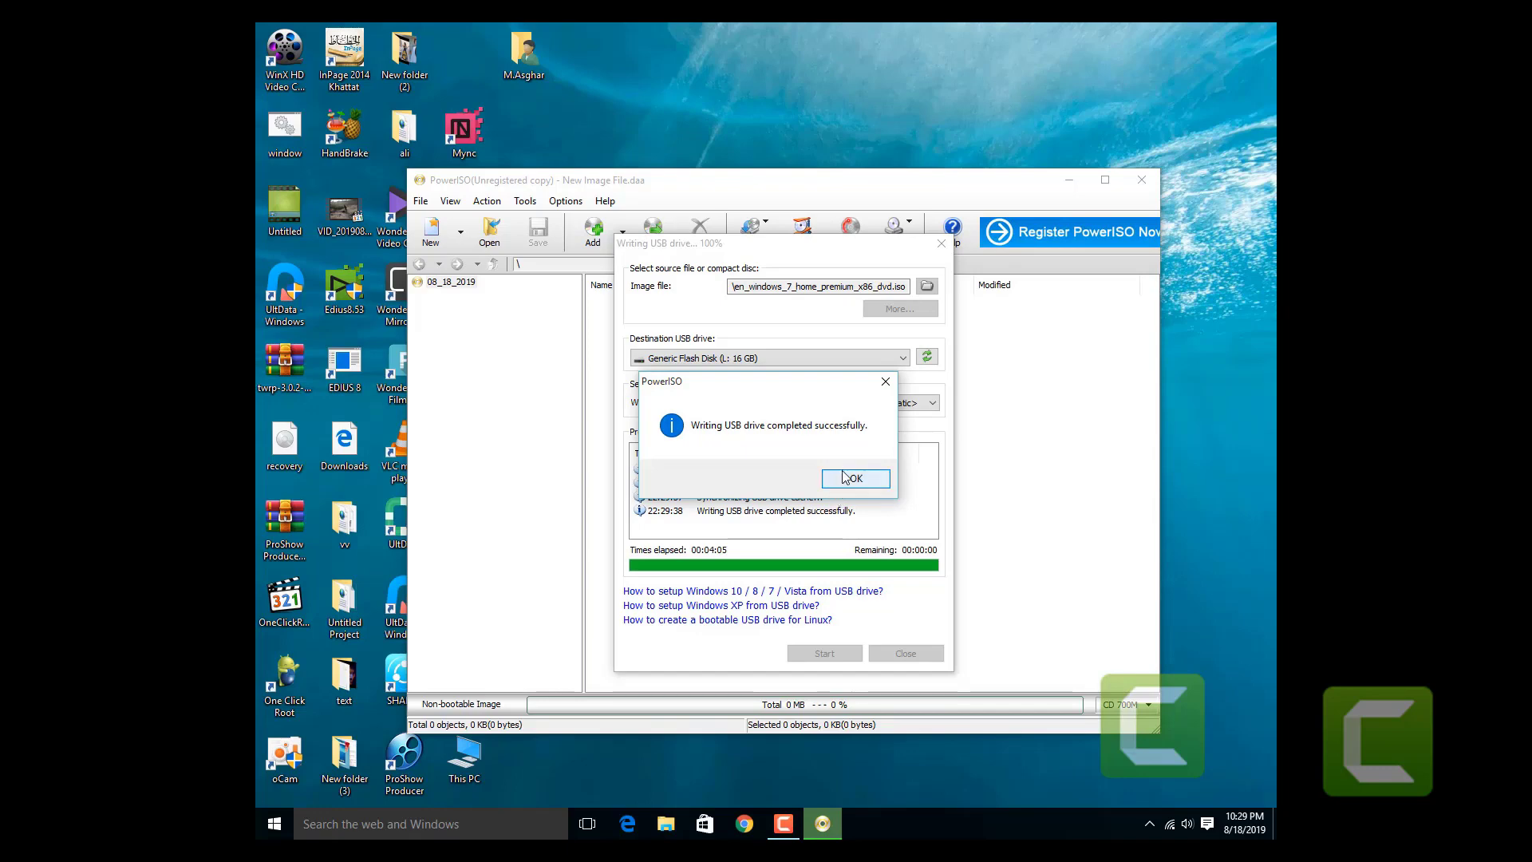
{"action": "left_click", "coordinate": [839, 482]}
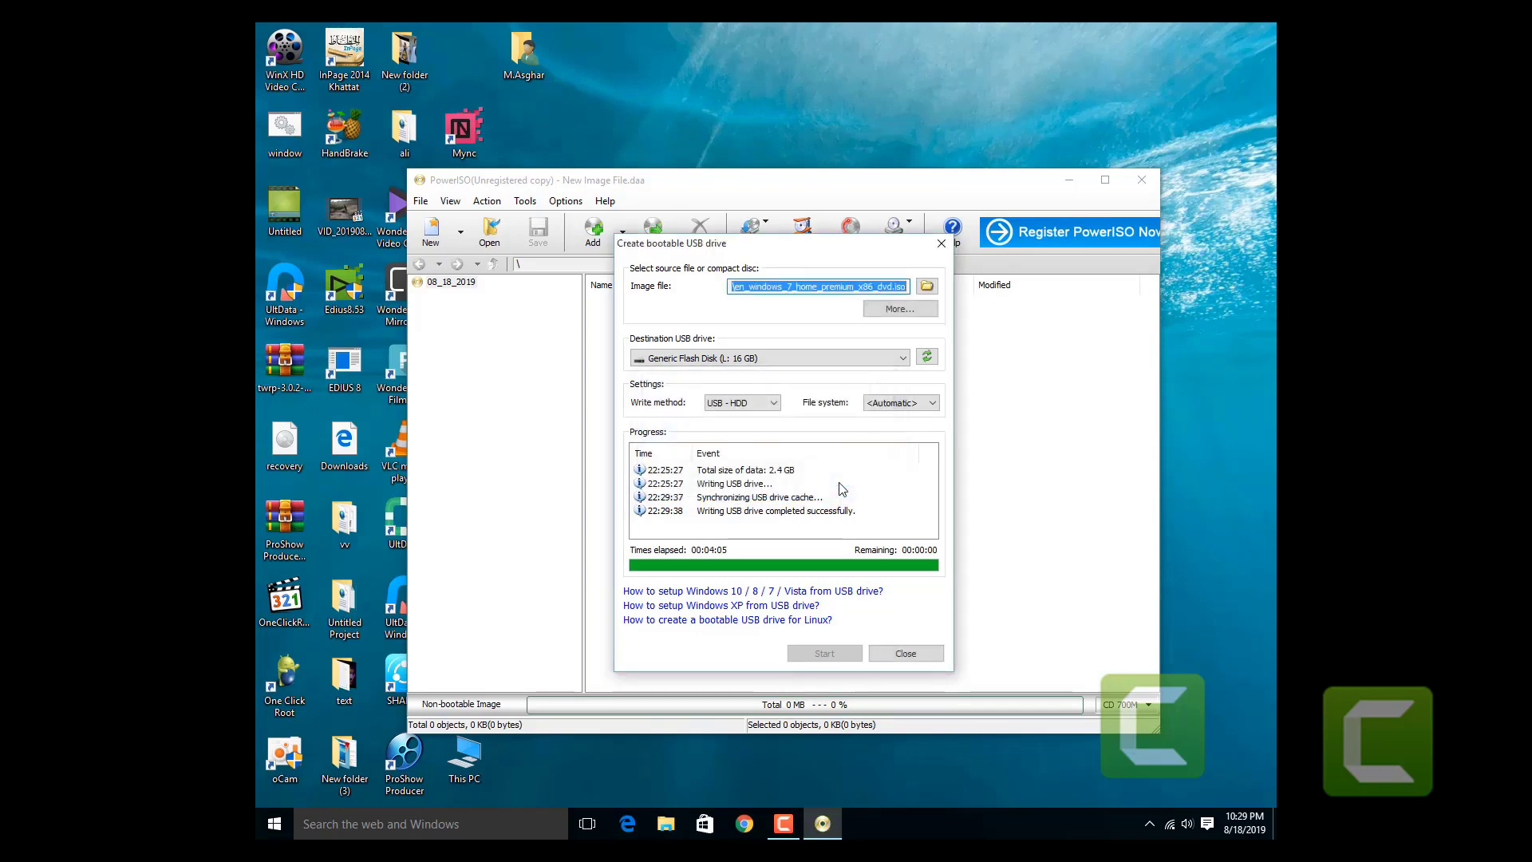
{"action": "left_click", "coordinate": [941, 244]}
{"action": "left_click", "coordinate": [1142, 180]}
{"action": "right_click", "coordinate": [1080, 170]}
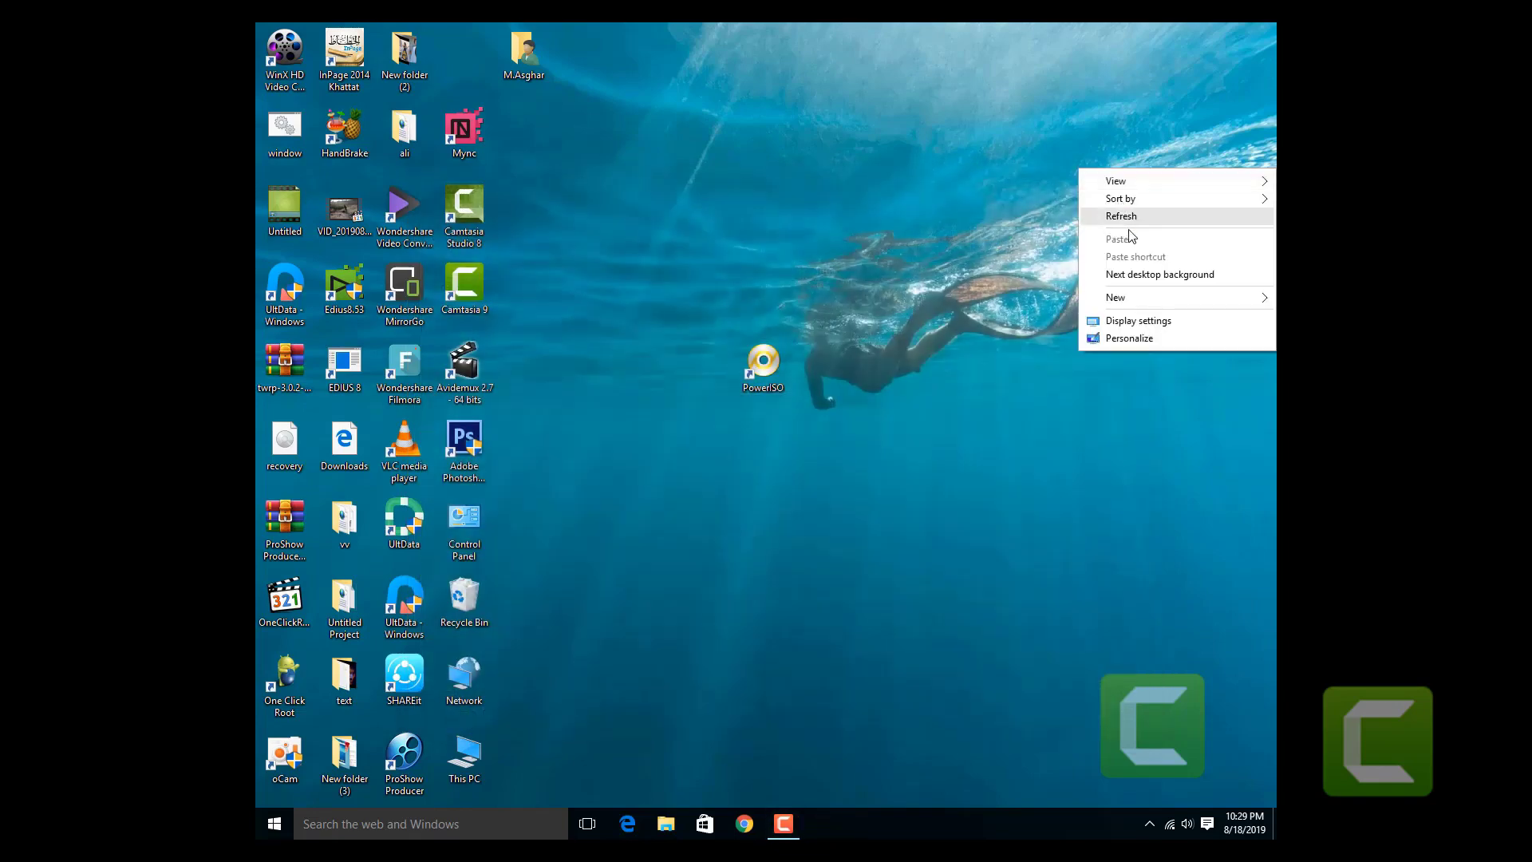
{"action": "left_click", "coordinate": [1121, 217]}
{"action": "right_click", "coordinate": [1141, 213]}
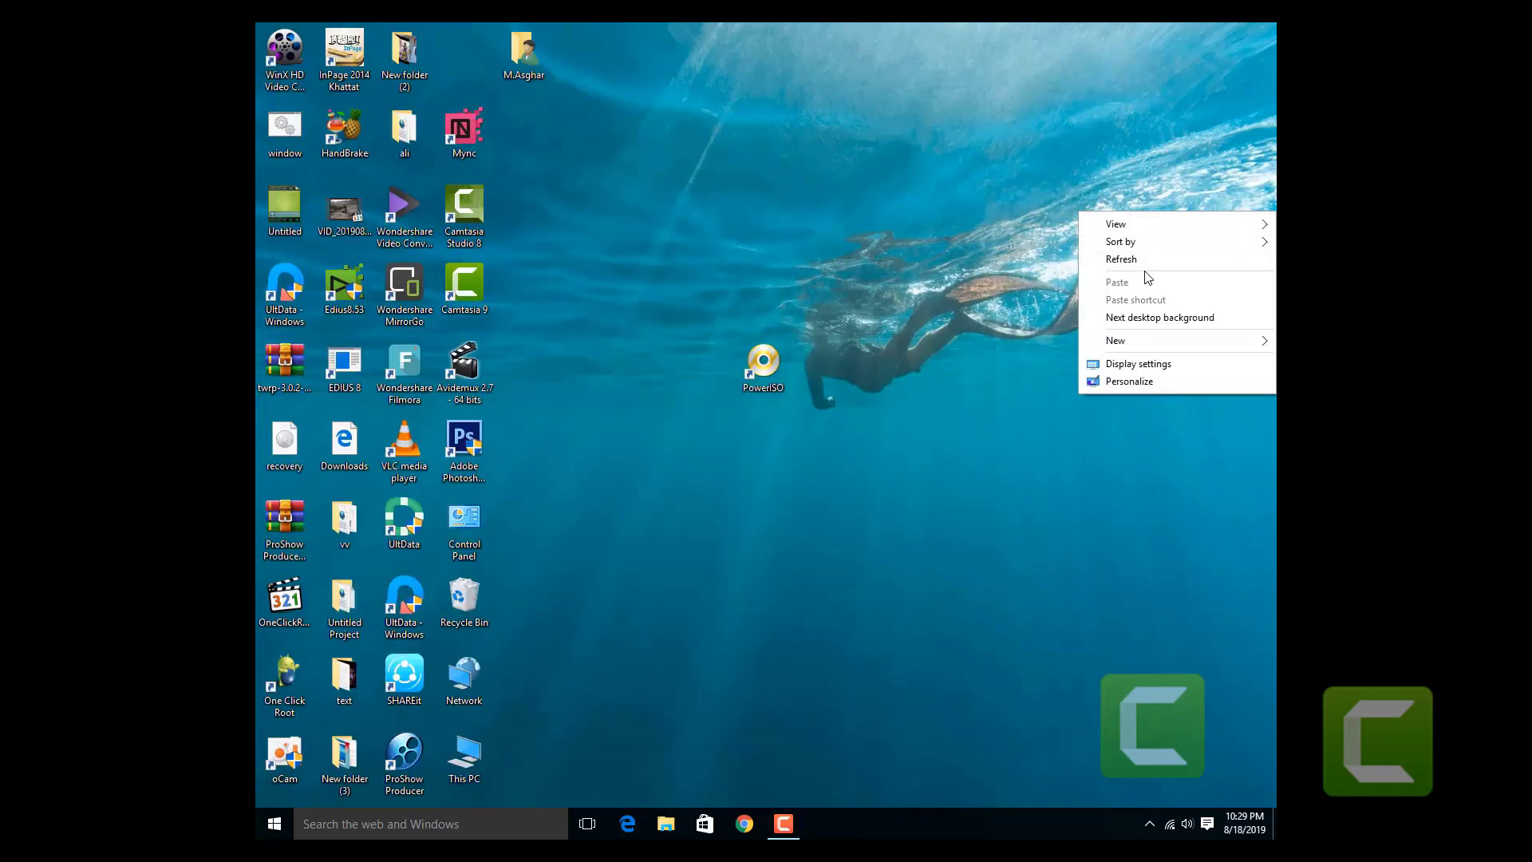
{"action": "left_click", "coordinate": [1118, 260]}
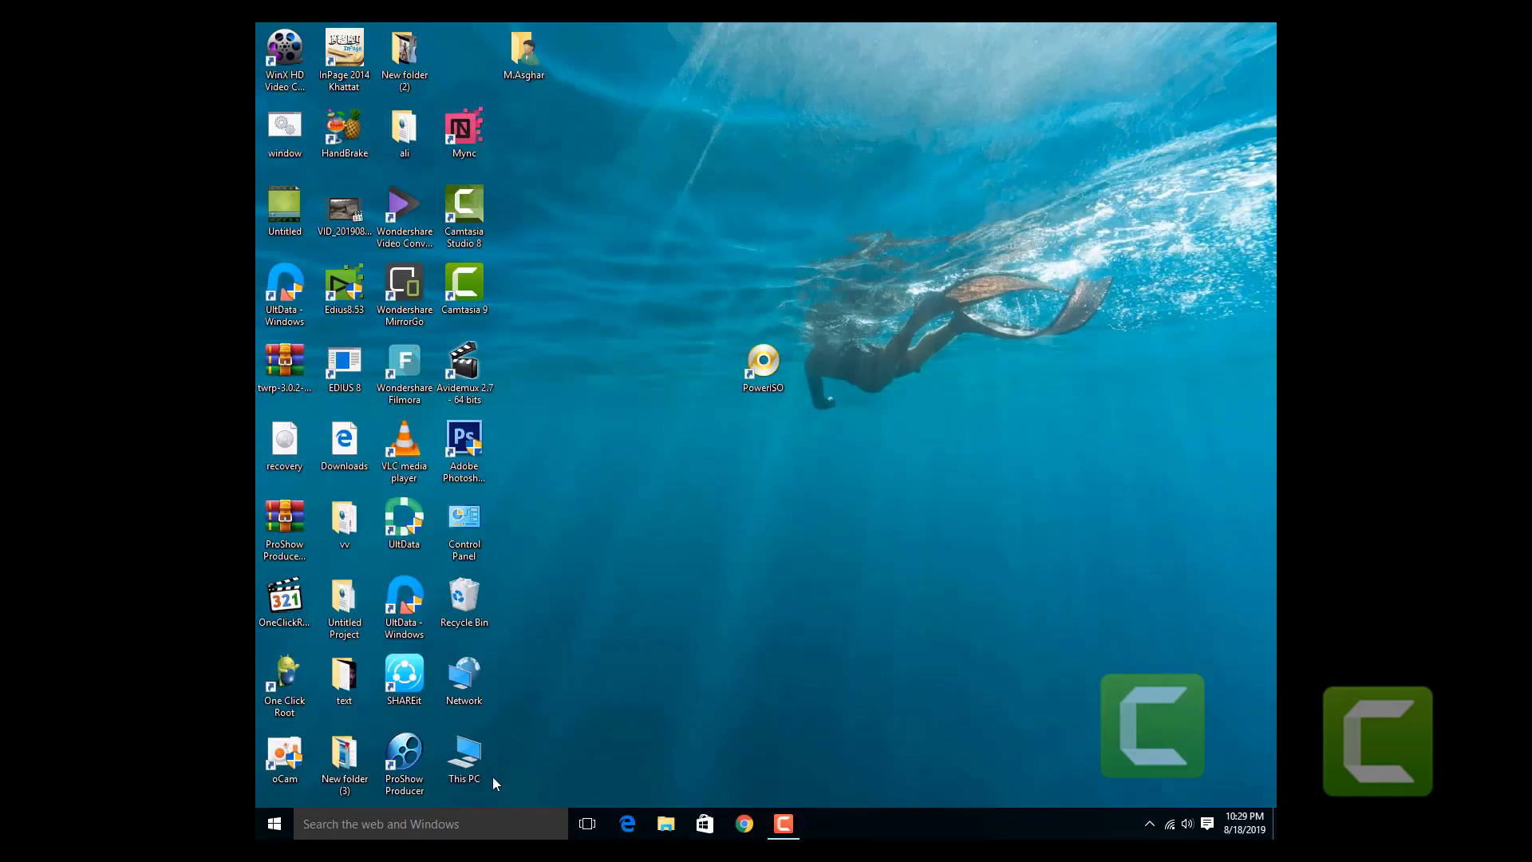
Check the newly written USB drive (L:) in This PC and close the window
{"action": "double_click", "coordinate": [470, 768]}
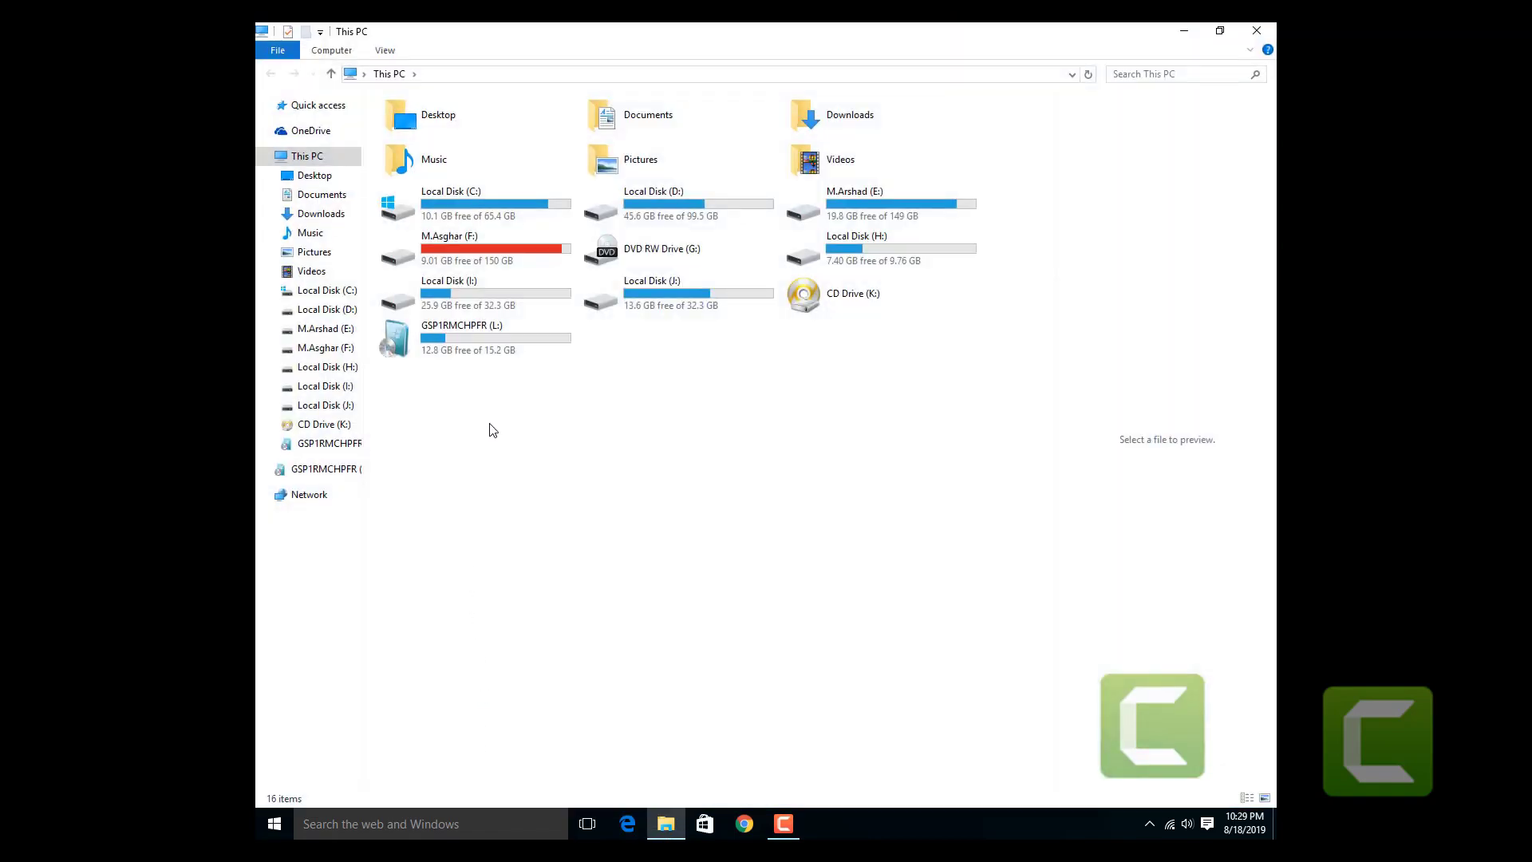
{"action": "double_click", "coordinate": [506, 362]}
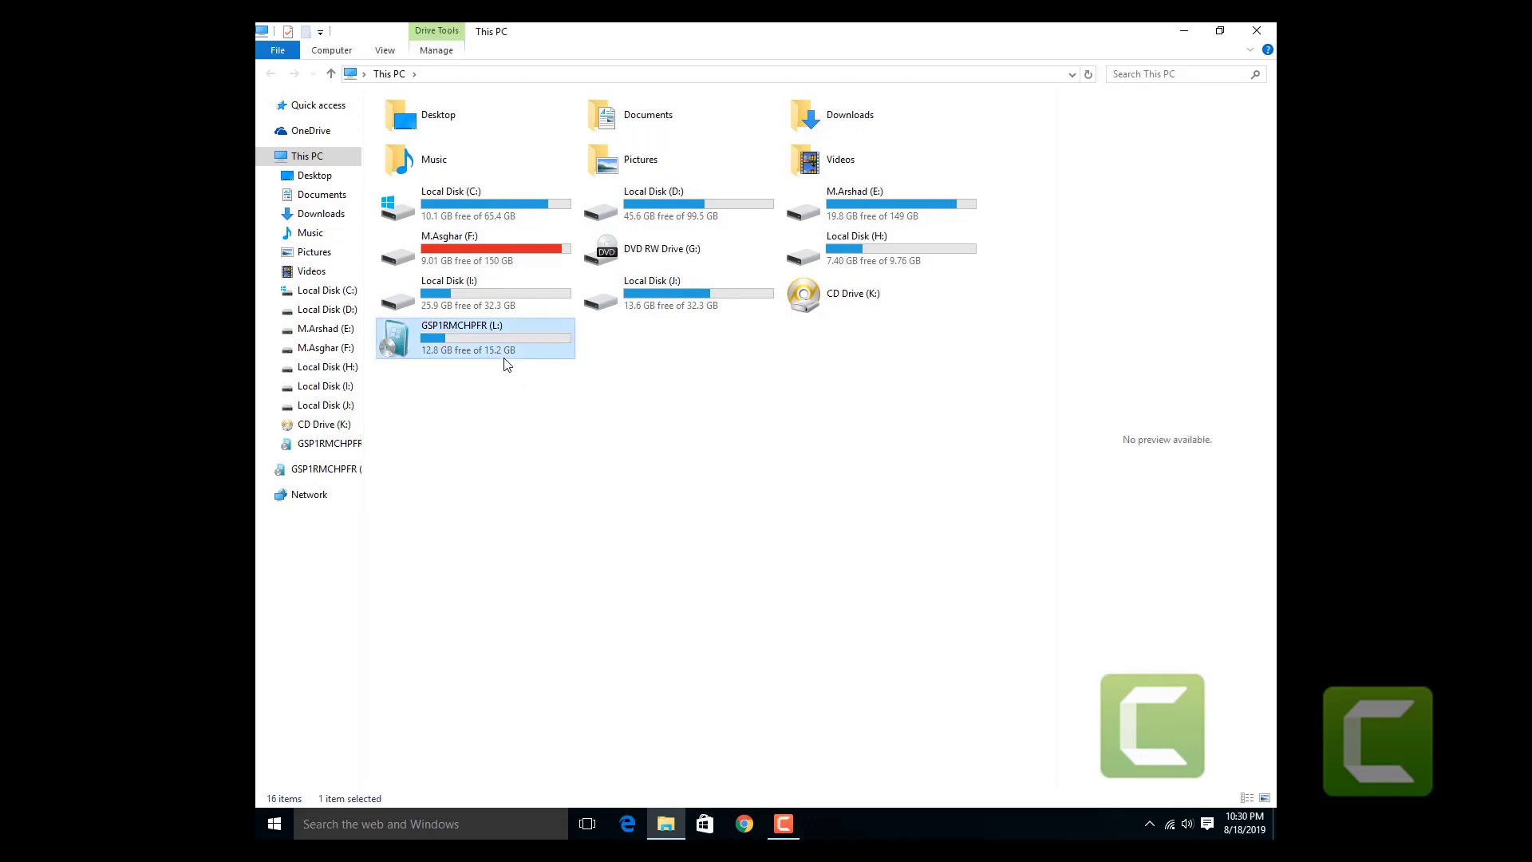
{"action": "left_click", "coordinate": [1271, 32]}
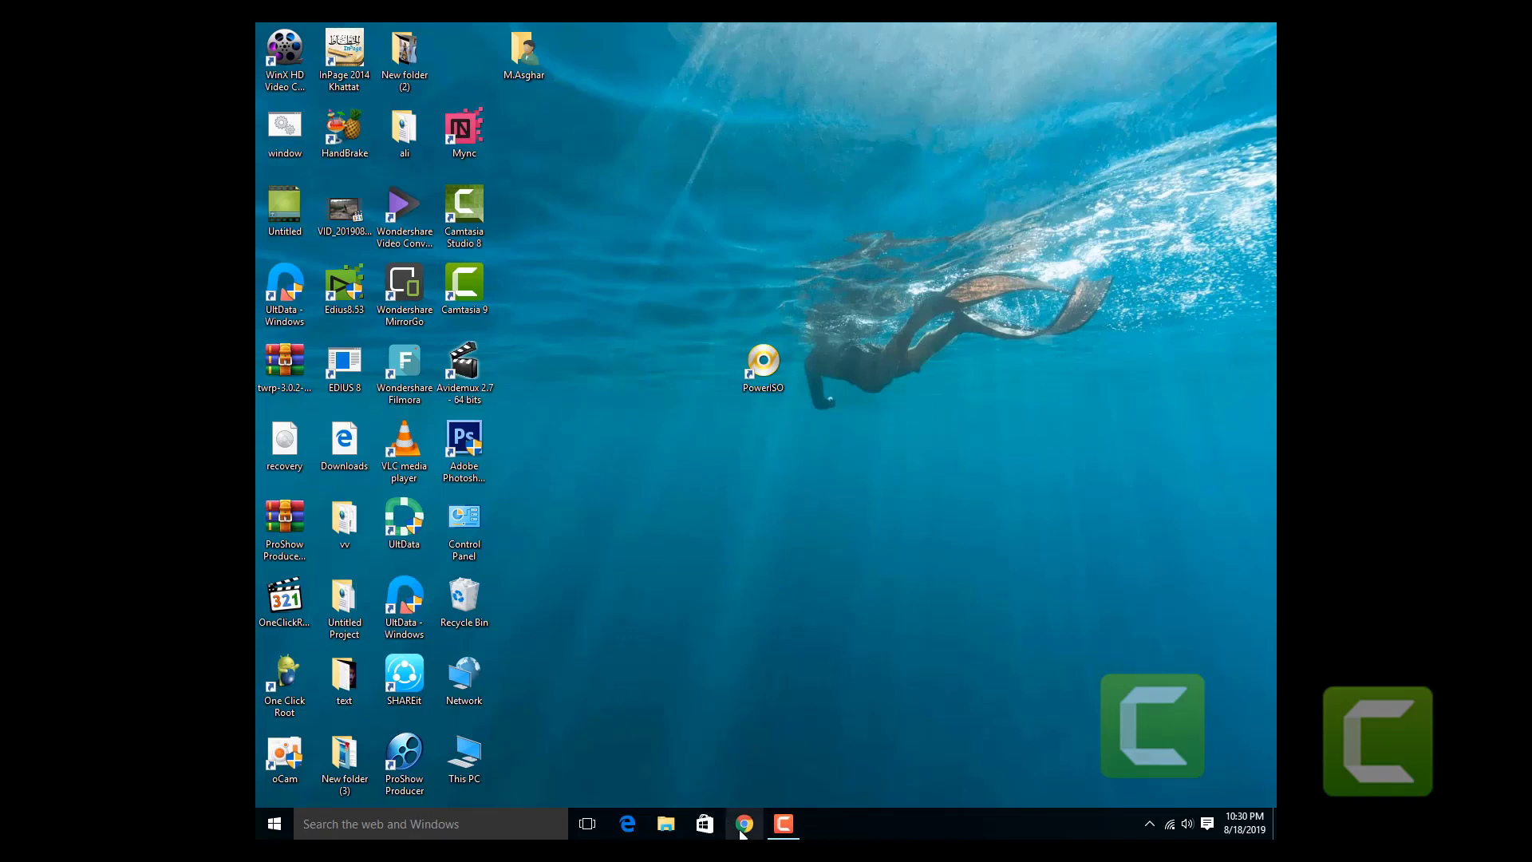
{"action": "left_click", "coordinate": [784, 823]}
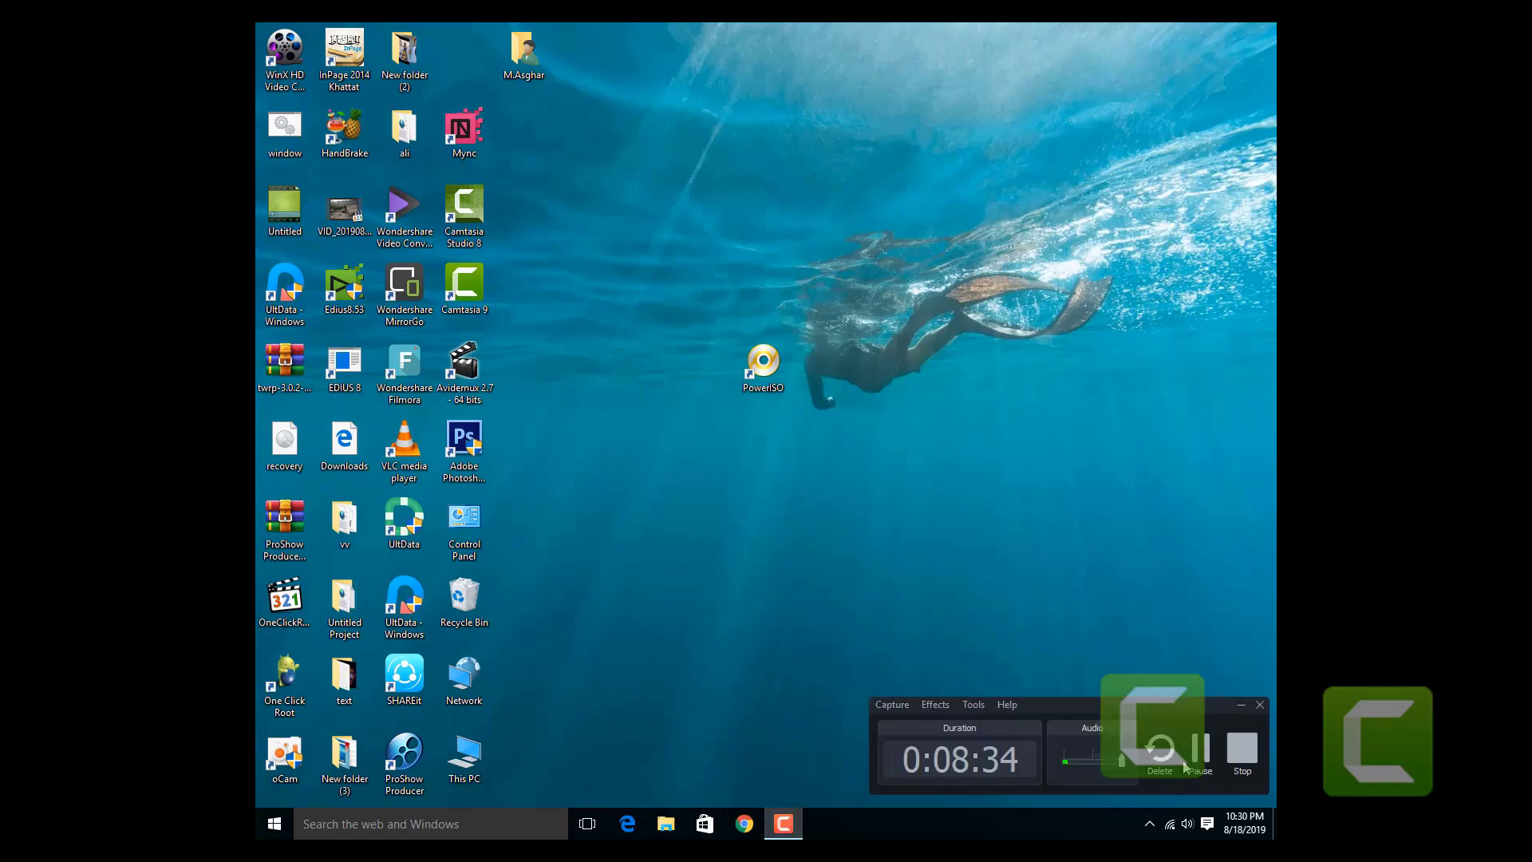